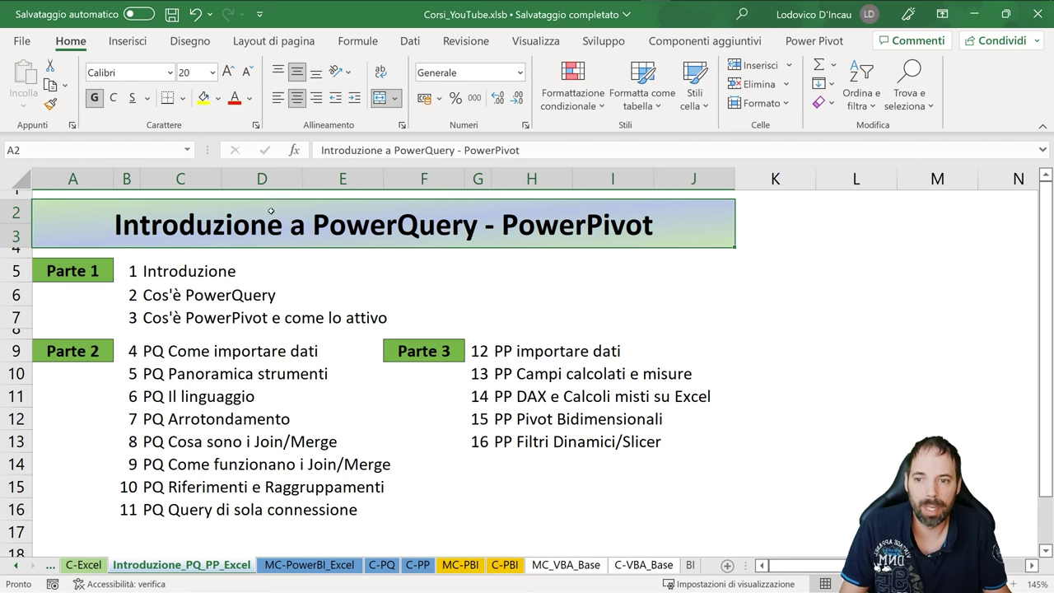
Switch from the Excel workbook to the 'Che cos'è Power Query?' article in the browser.
key(alt+Tab)
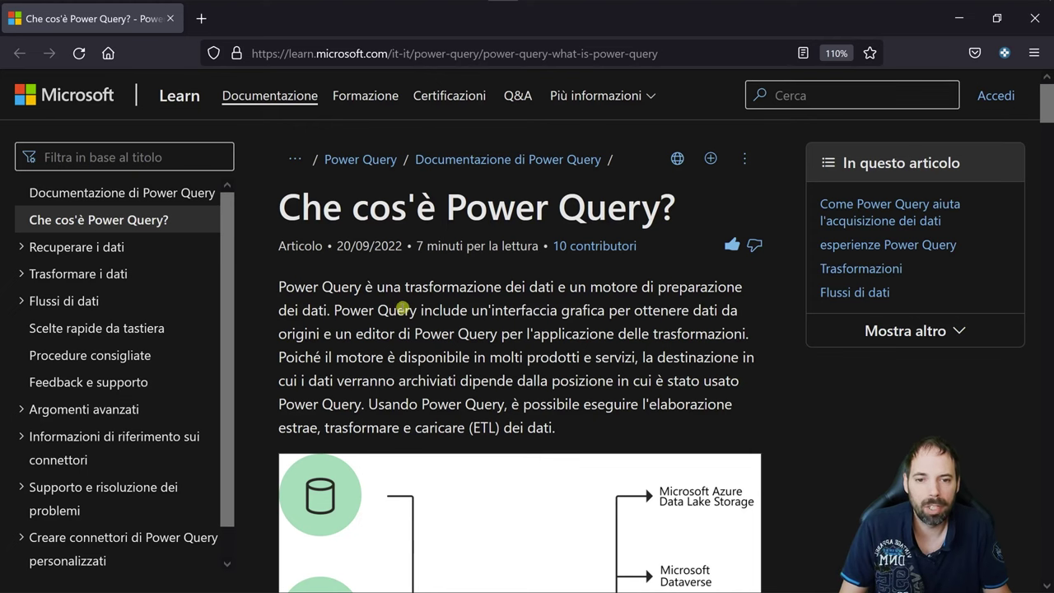
scroll(388, 316, down, 3)
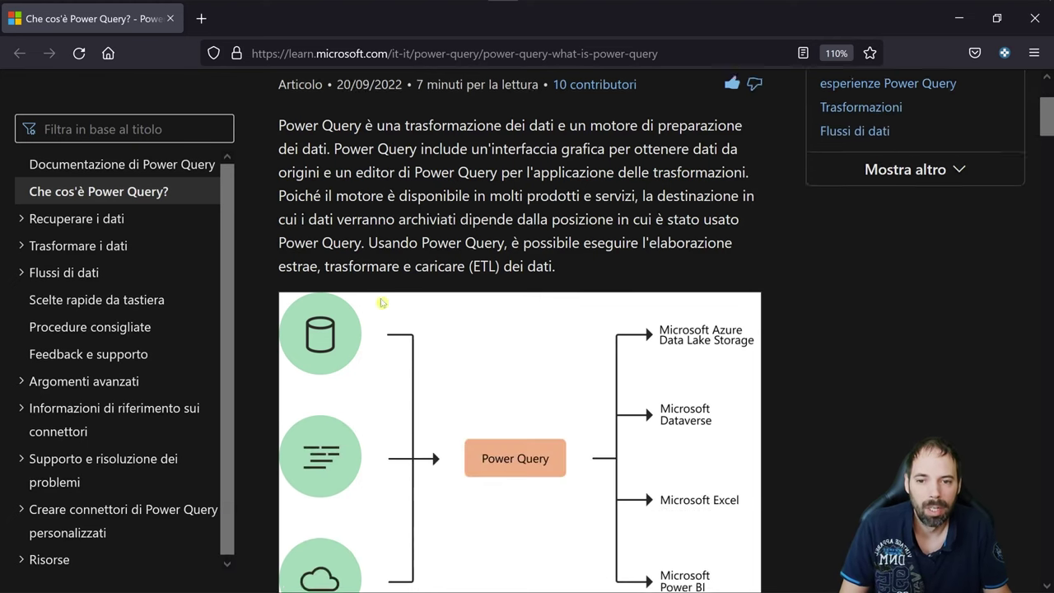
scroll(428, 186, up, 2)
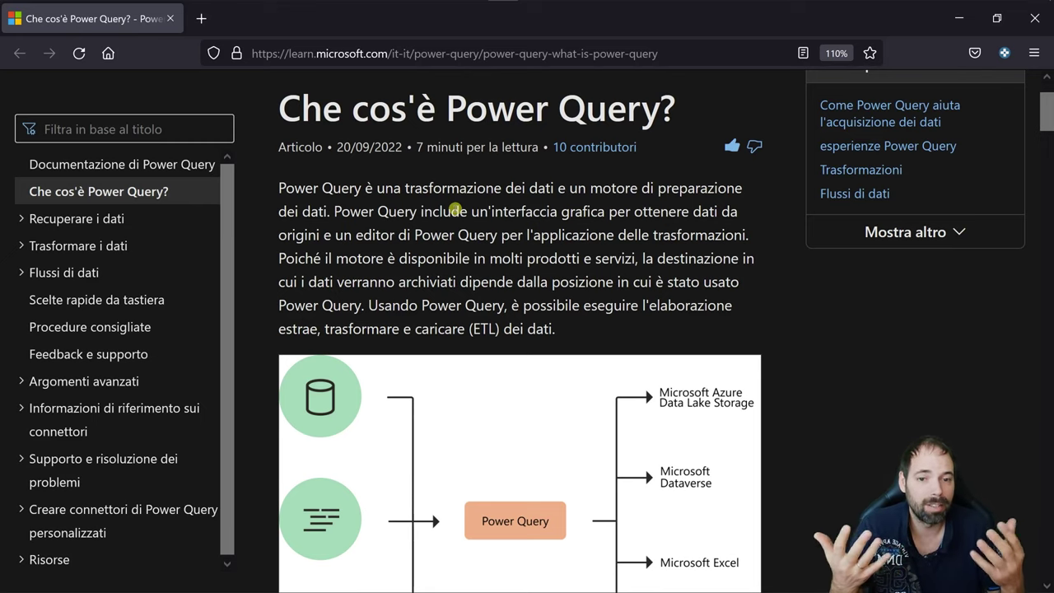
scroll(455, 212, down, 3)
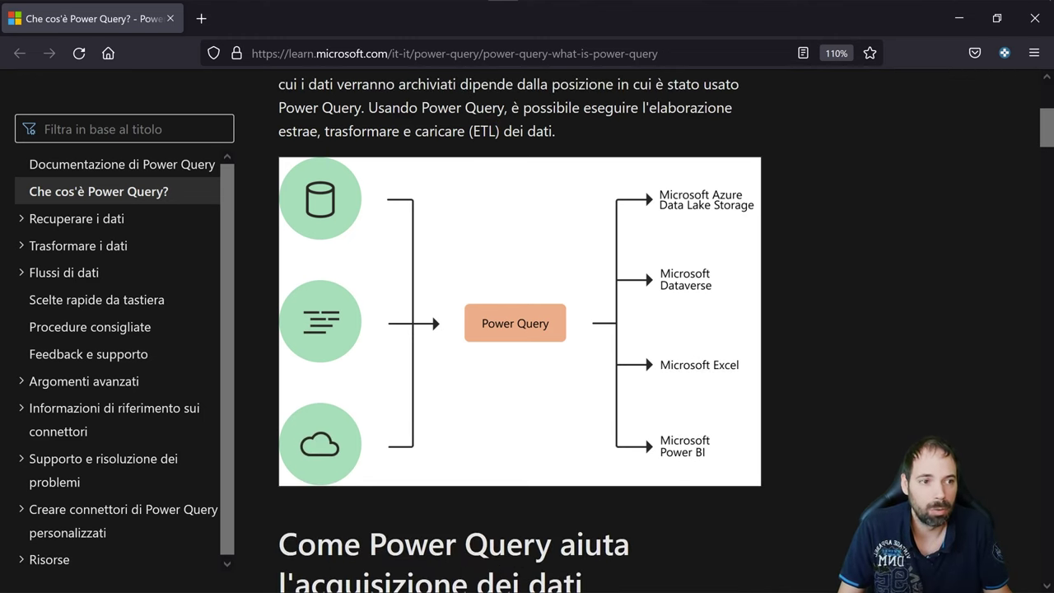
Scroll to the product table and highlight Excel per Windows and the Desktop and Flussi di dati headings.
drag(1046, 128, 1044, 468)
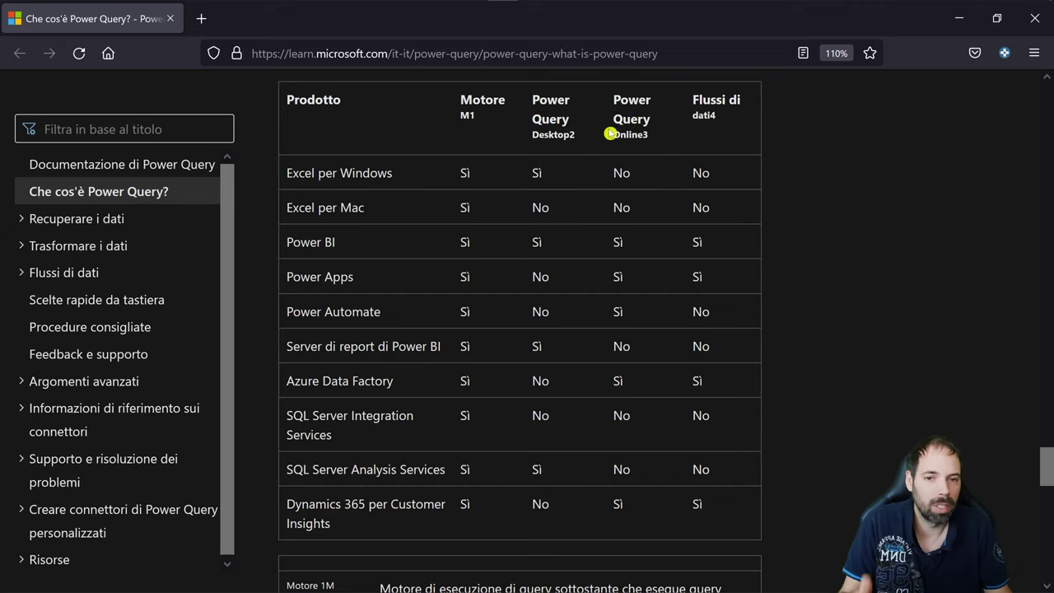
drag(298, 173, 377, 173)
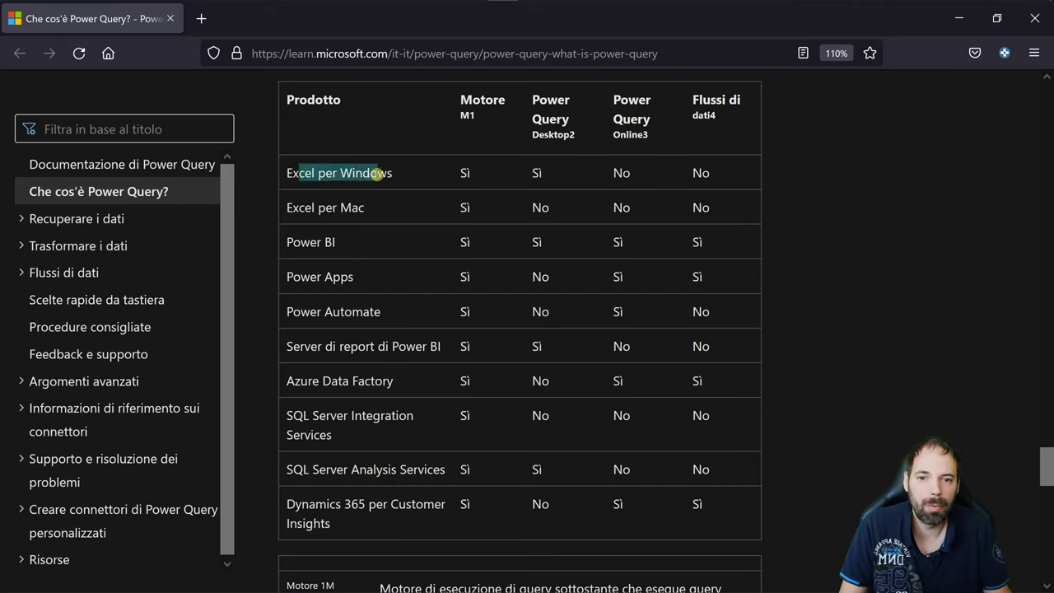
click(484, 125)
mouse_move(547, 99)
mouse_down()
mouse_move(575, 147)
mouse_move(646, 137)
mouse_move(620, 146)
mouse_up()
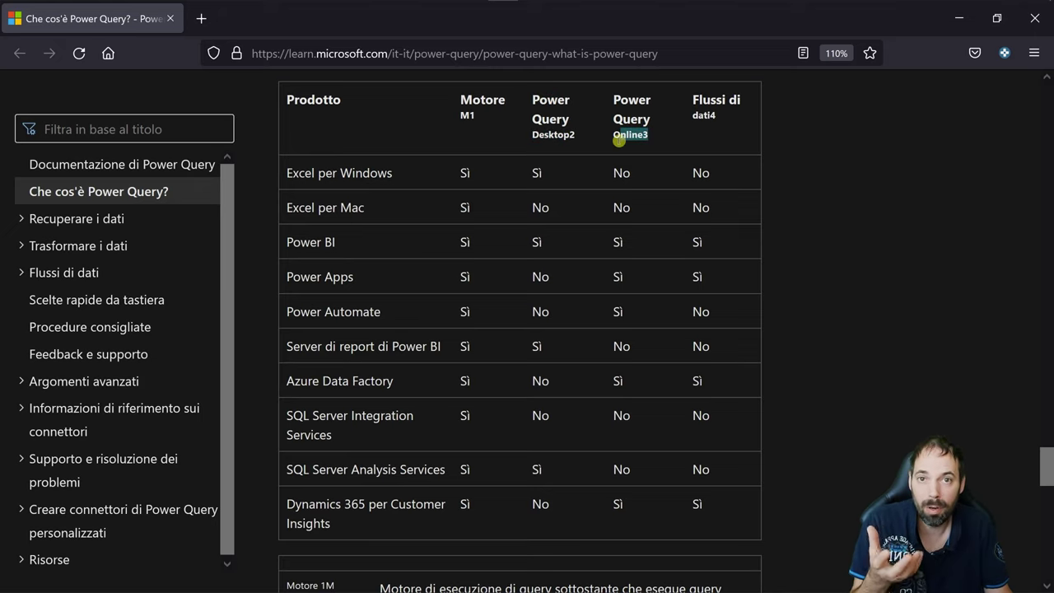
click(616, 169)
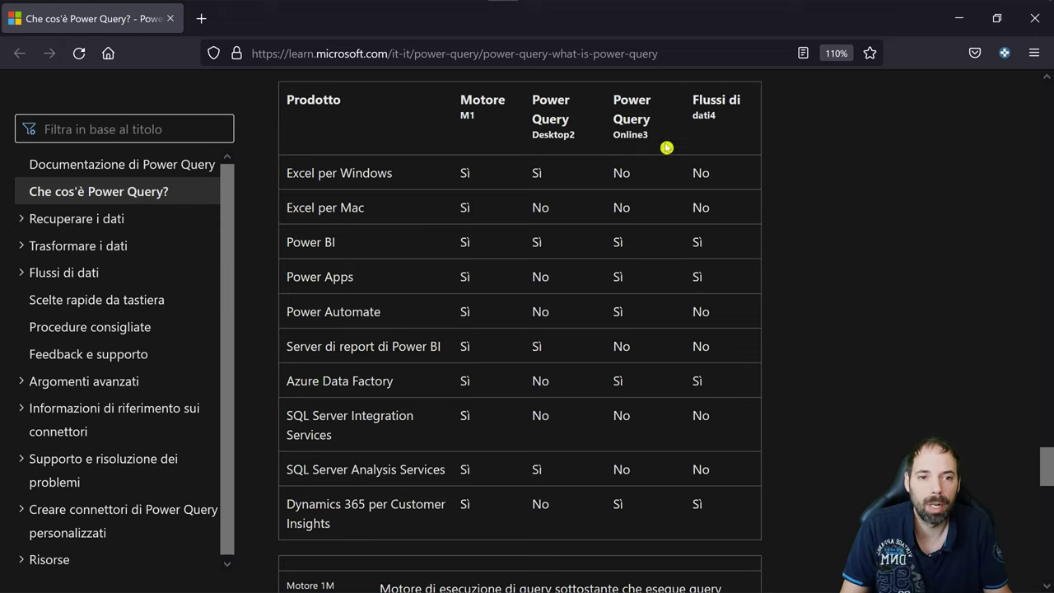
drag(706, 100, 734, 119)
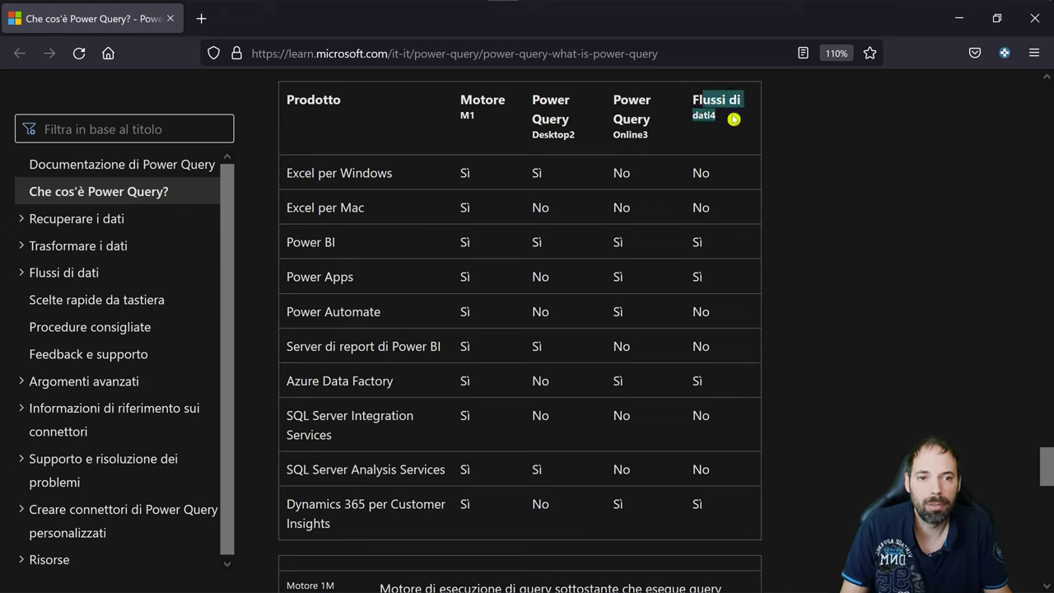
click(372, 206)
Highlight Excel per Mac's engine Sì, Power BI's all-Sì row, and Azure Data Factory.
drag(462, 205, 477, 209)
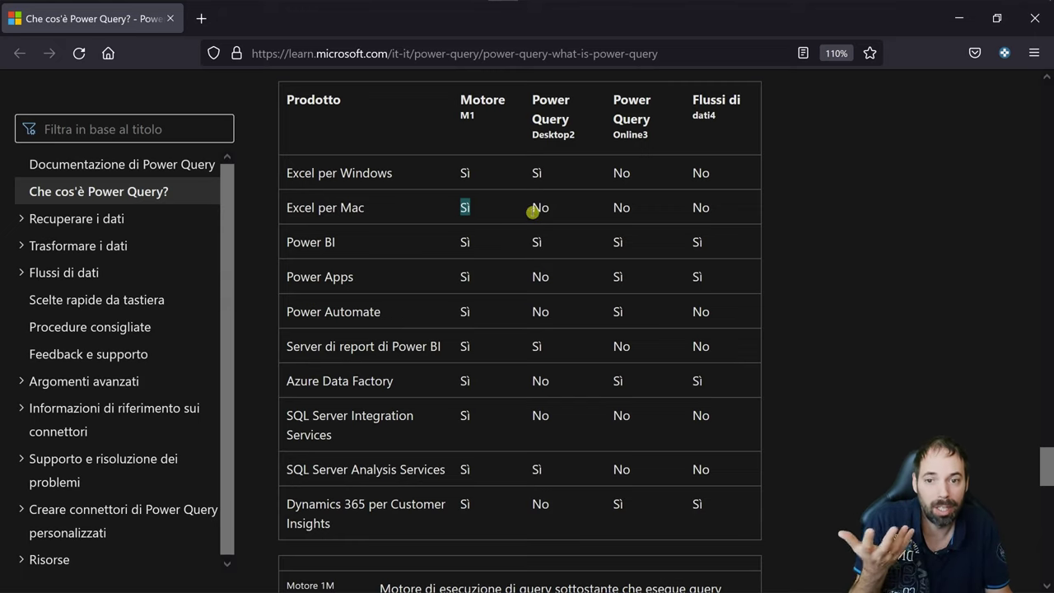
click(331, 242)
drag(285, 242, 329, 242)
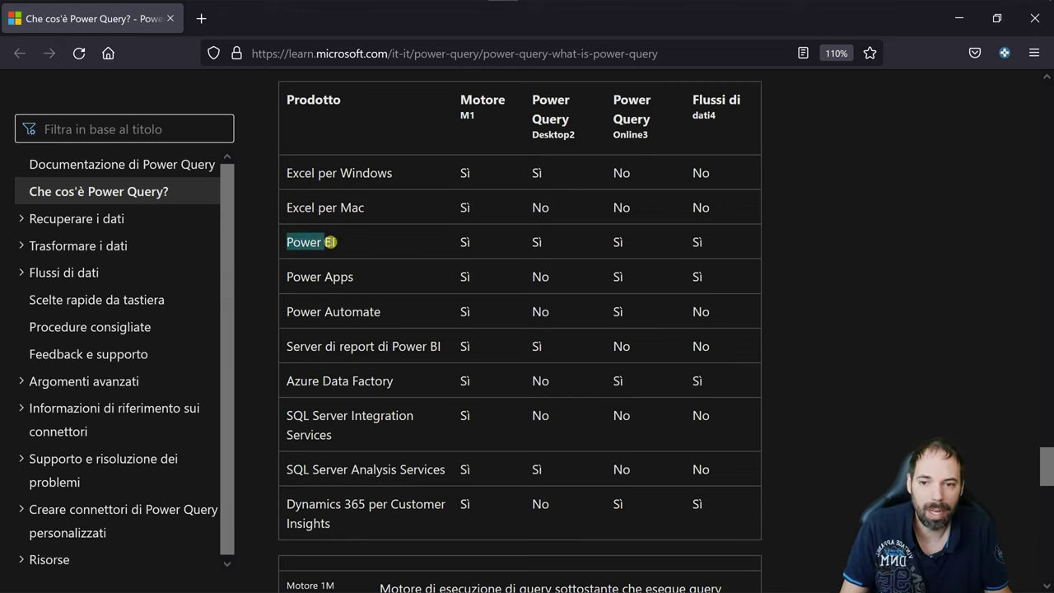
click(368, 244)
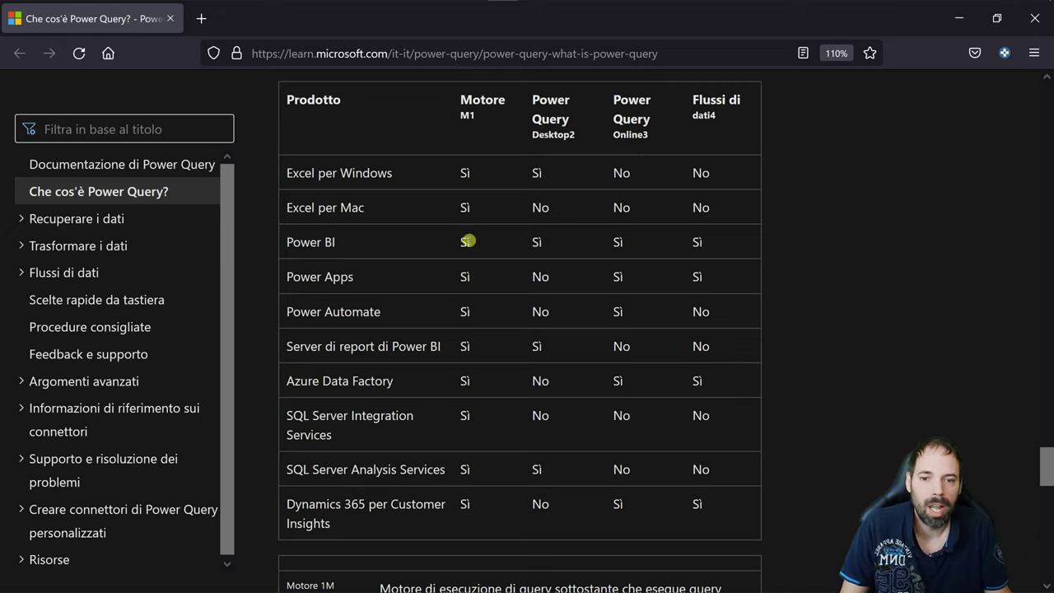
drag(468, 241, 702, 244)
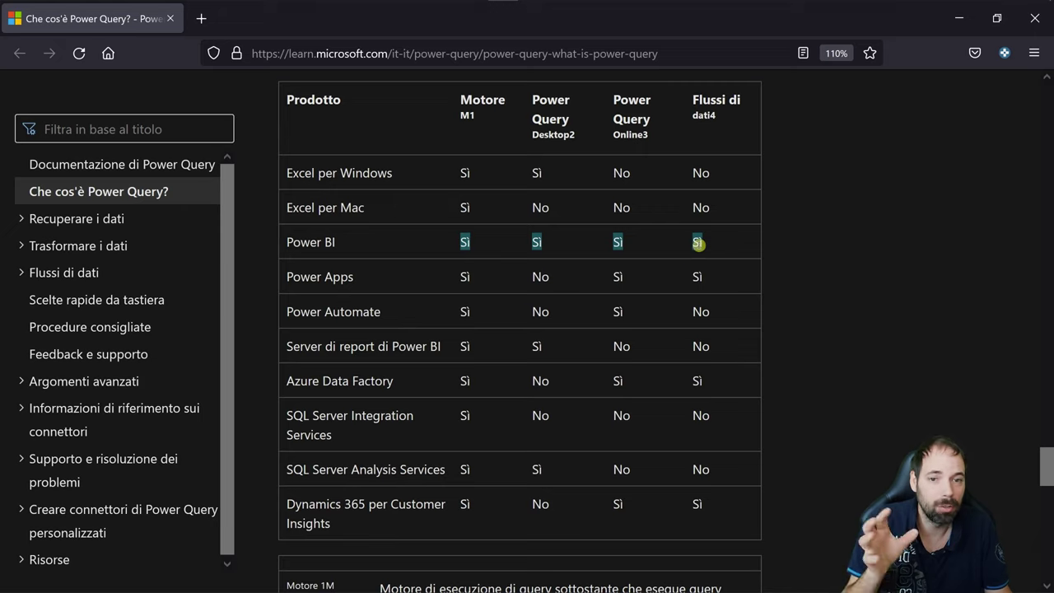
click(364, 255)
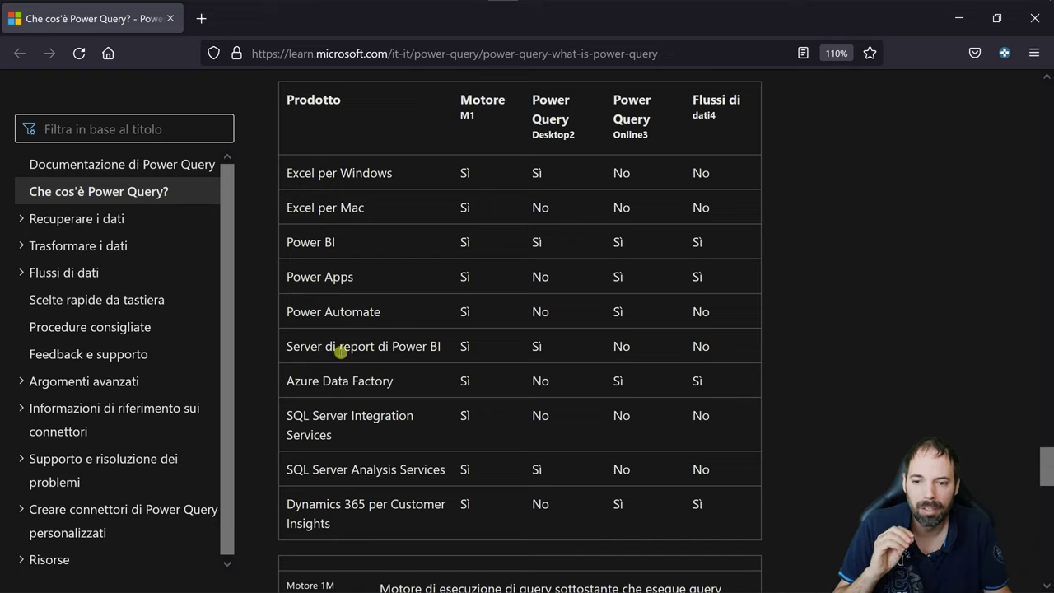
drag(396, 385, 352, 381)
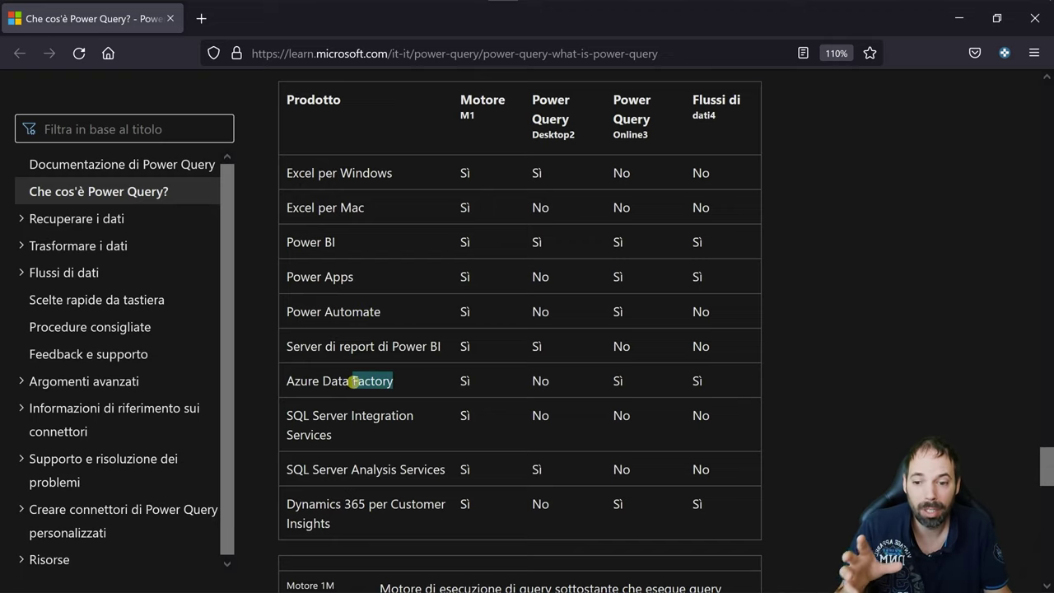
click(372, 429)
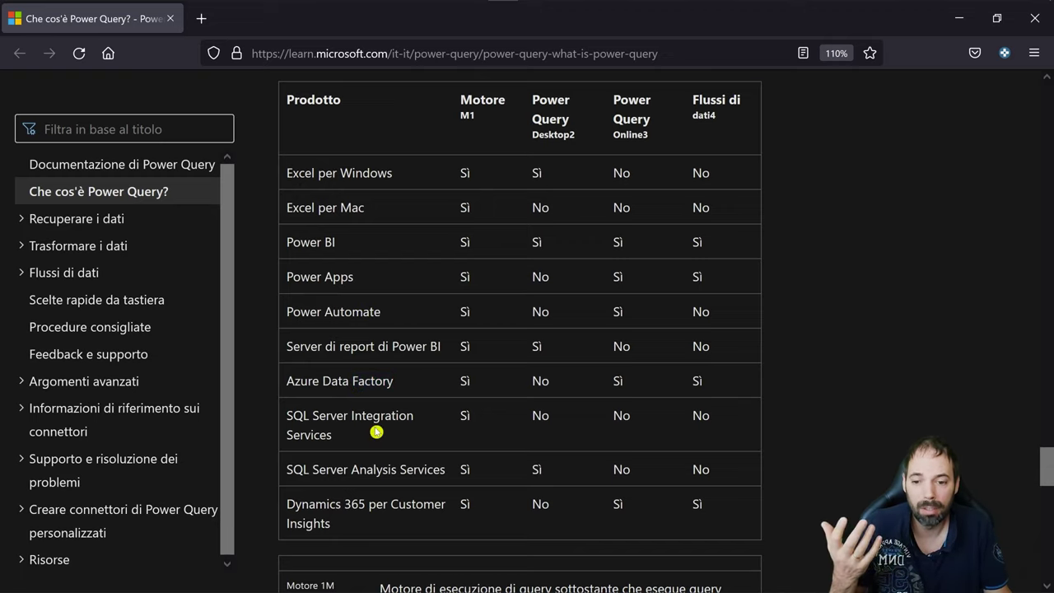
scroll(377, 431, down, 2)
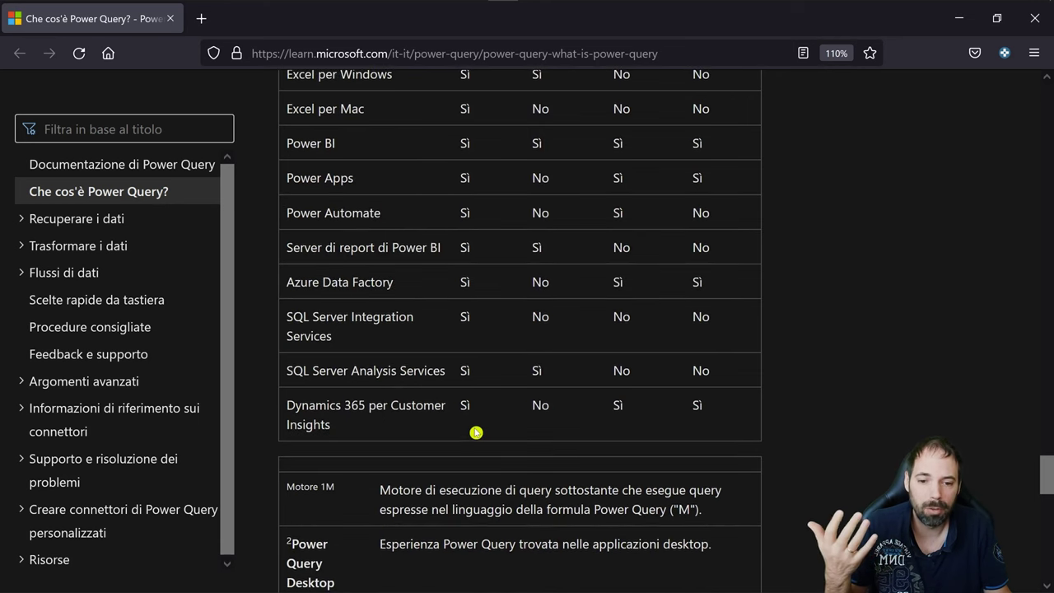
Scroll the Power Query article back up to its top.
scroll(494, 359, up, 4)
scroll(486, 354, down, 2)
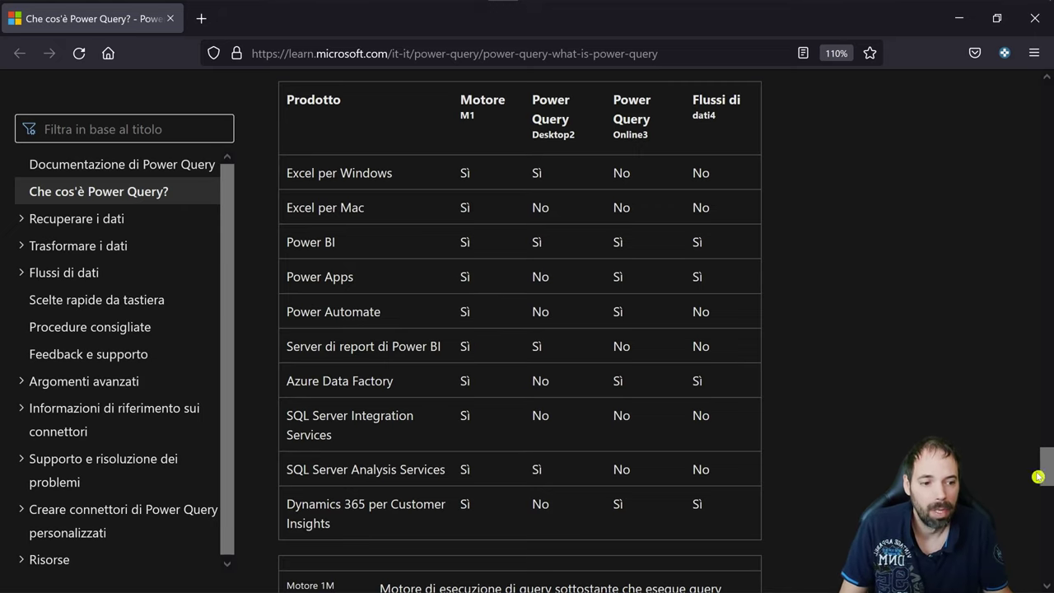
drag(1042, 474, 1035, 97)
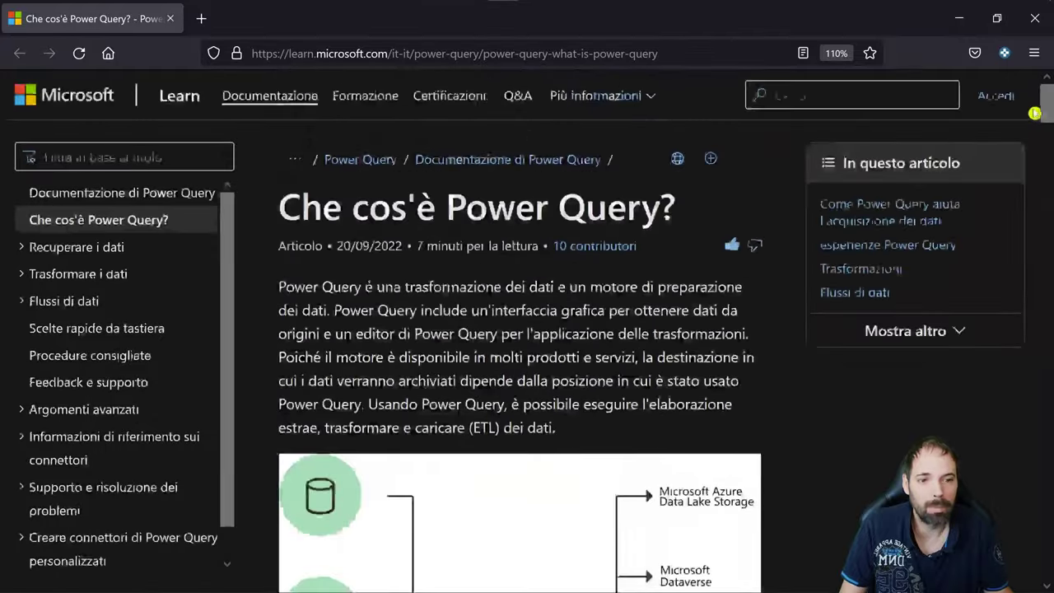
scroll(469, 361, down, 5)
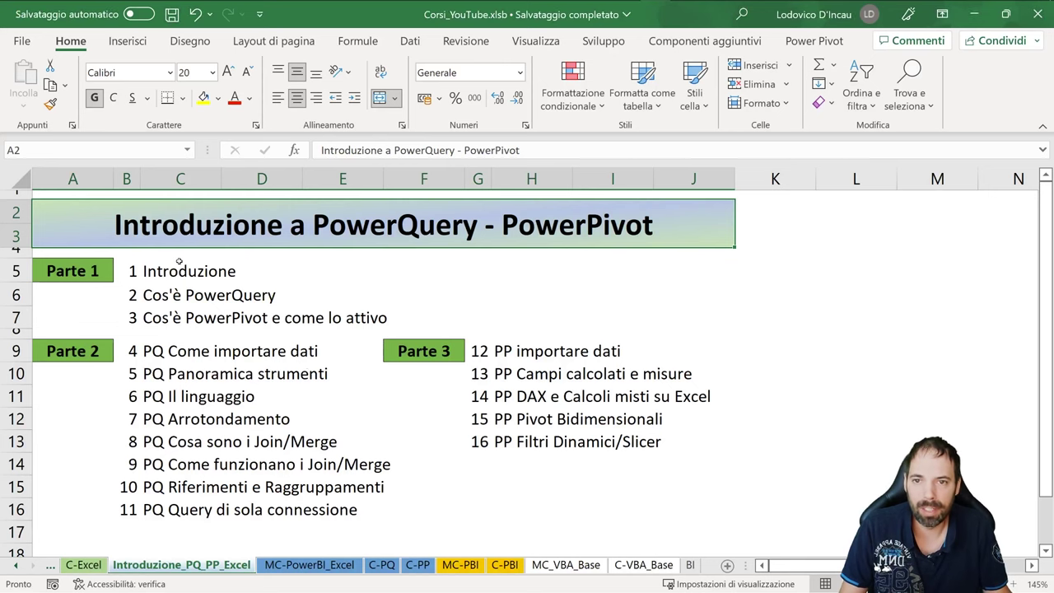
Browse Recupera dati sources (Da file, Da Power Platform, Procedure guidate legacy), then return to the article.
click(410, 42)
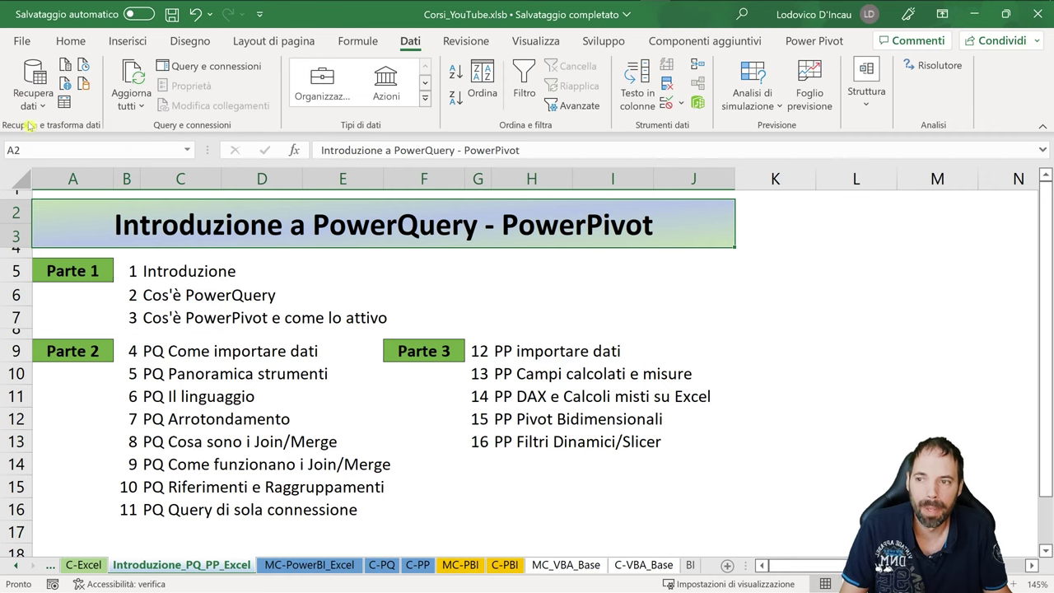
click(35, 90)
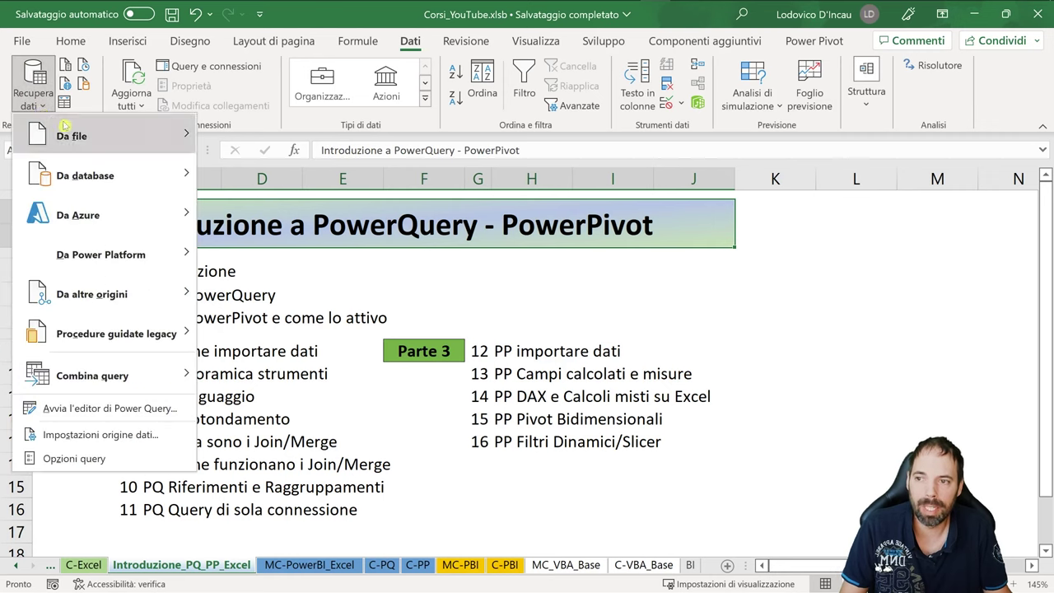
mouse_move(93, 134)
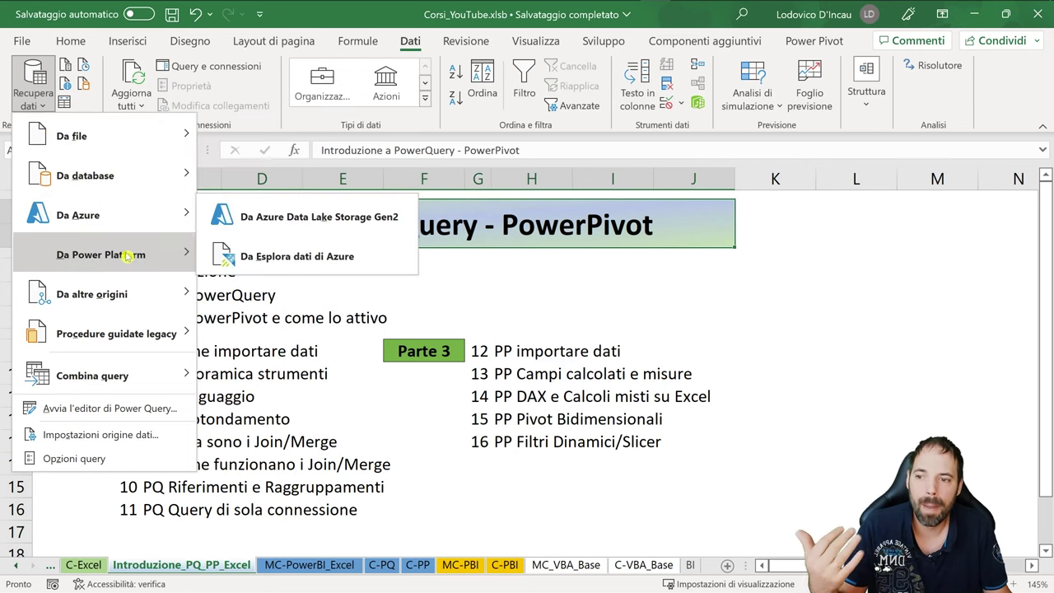
mouse_move(117, 255)
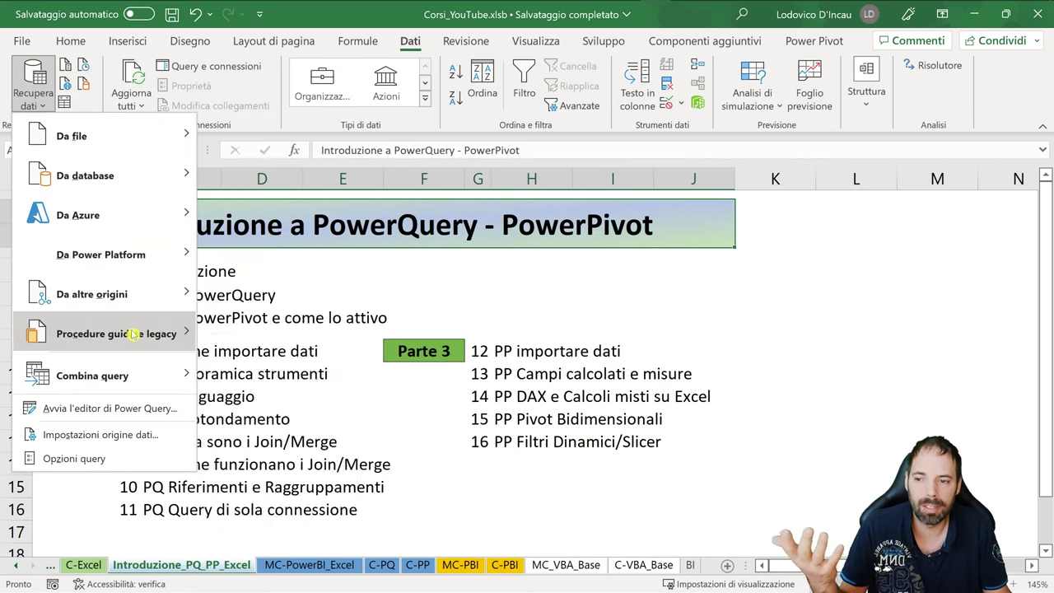
mouse_move(134, 333)
key(Escape)
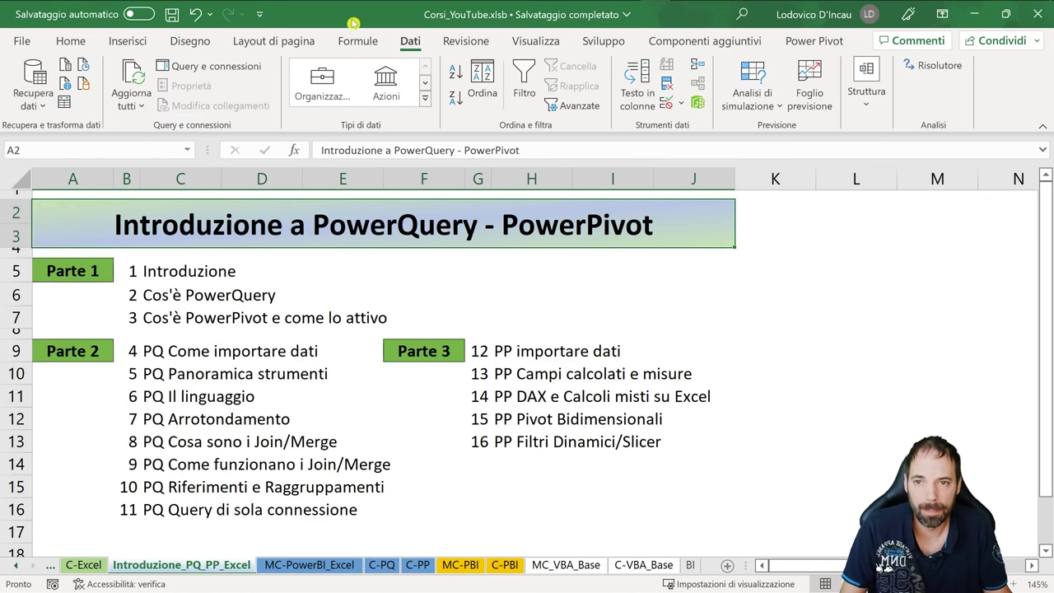
key(alt+Tab)
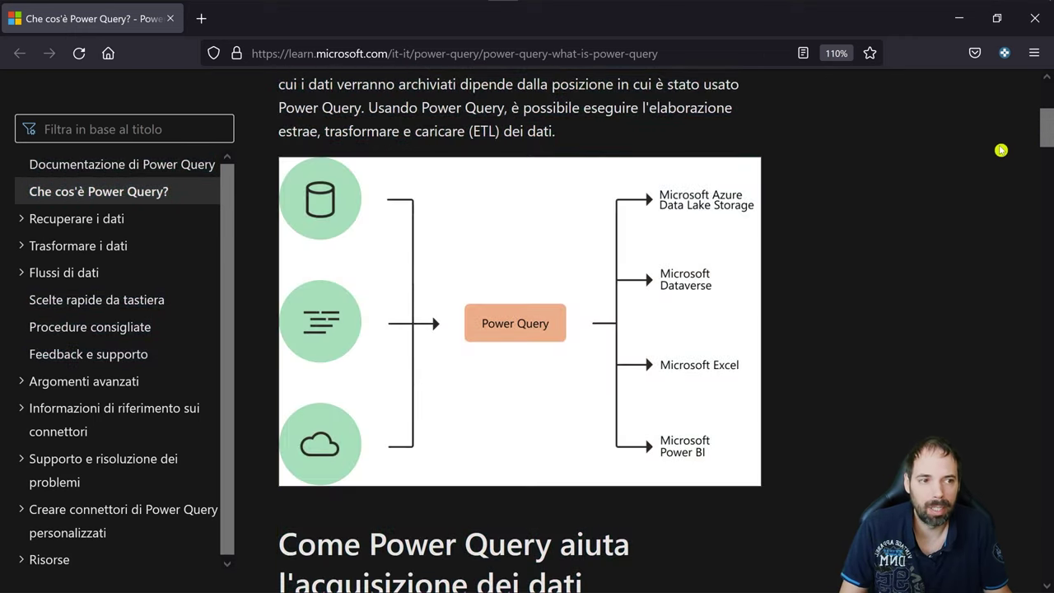
Scroll to the Trasformazioni figure and zoom the page to 130%.
mouse_move(1042, 131)
mouse_down()
mouse_move(1041, 220)
mouse_move(779, 298)
mouse_up()
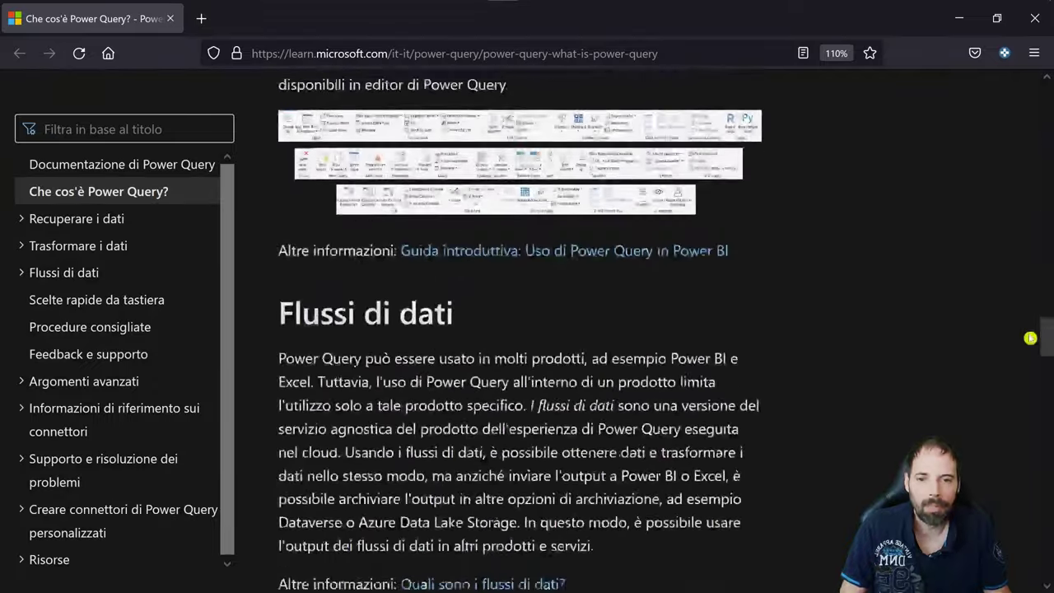
key(ctrl+plus)
key(ctrl+plus)
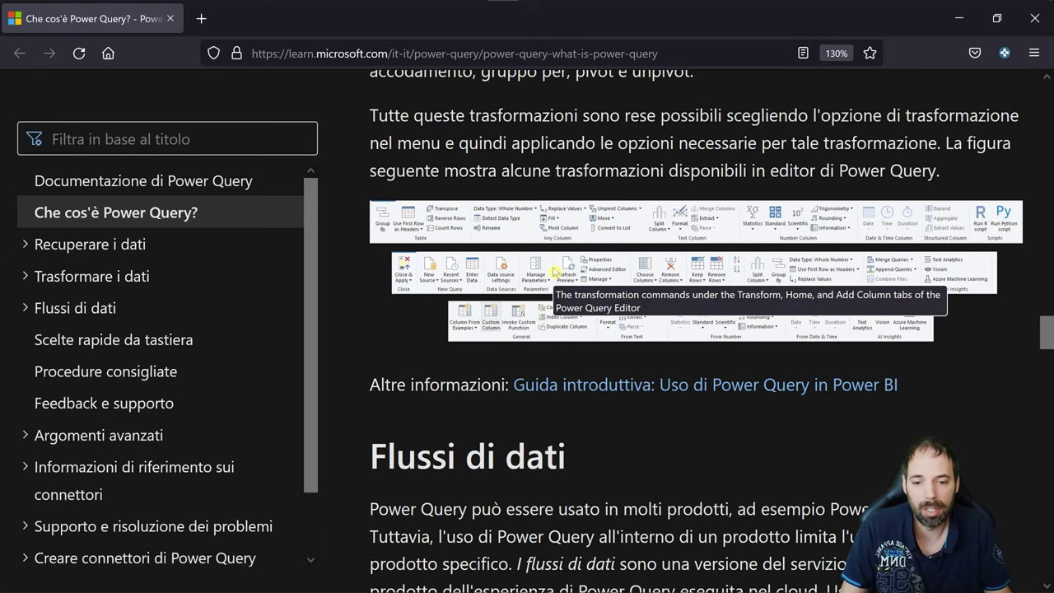
Scroll to the 'Lingua della formula di Power Query (M)' section and its sample code, highlighting the heading.
scroll(544, 262, down, 3)
scroll(613, 317, down, 2)
scroll(614, 317, down, 2)
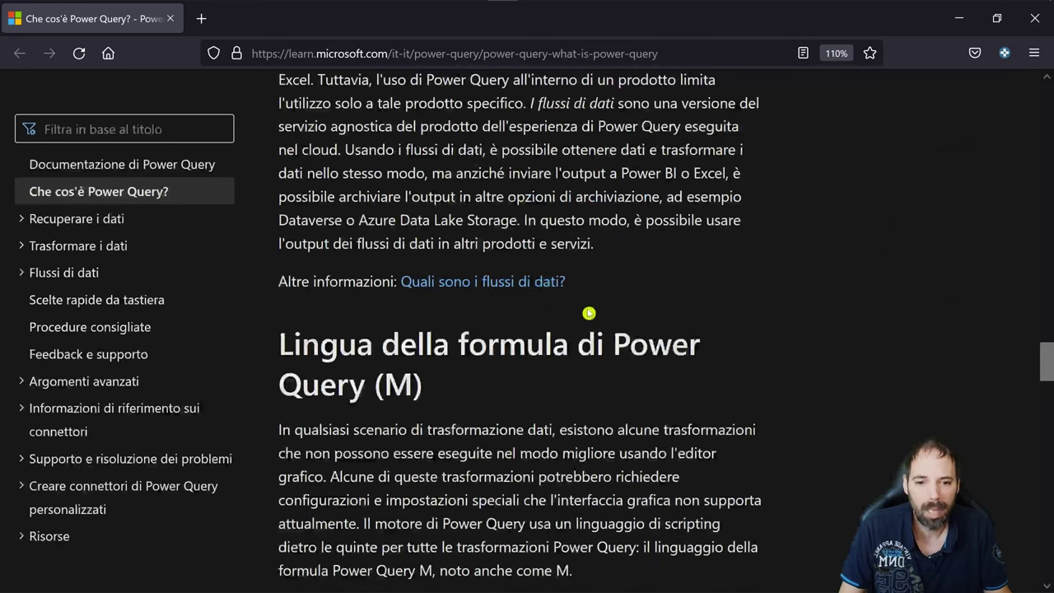
scroll(482, 219, down, 3)
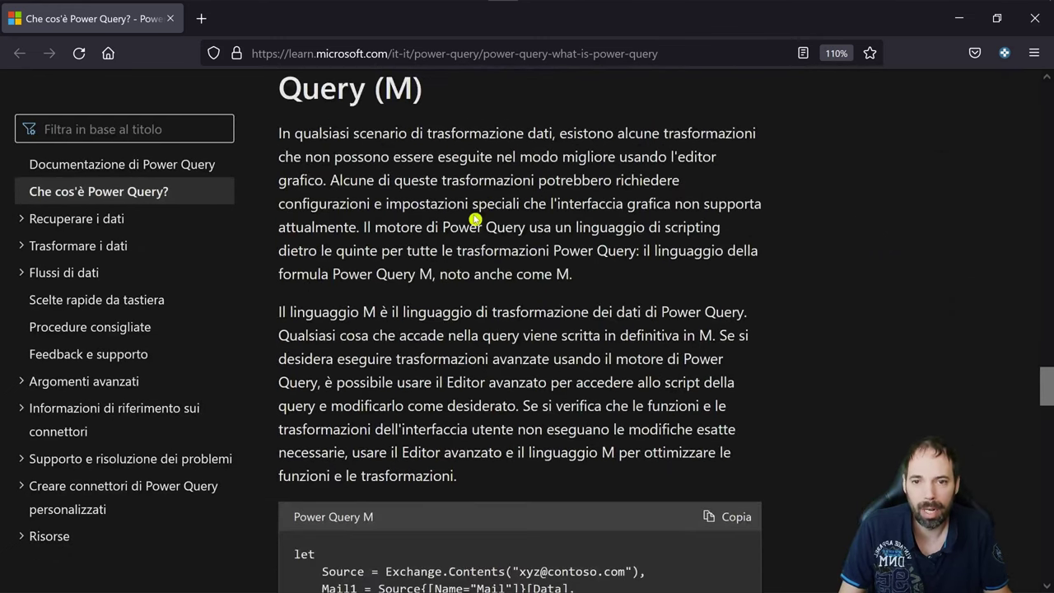
scroll(476, 219, up, 3)
scroll(506, 322, up, 5)
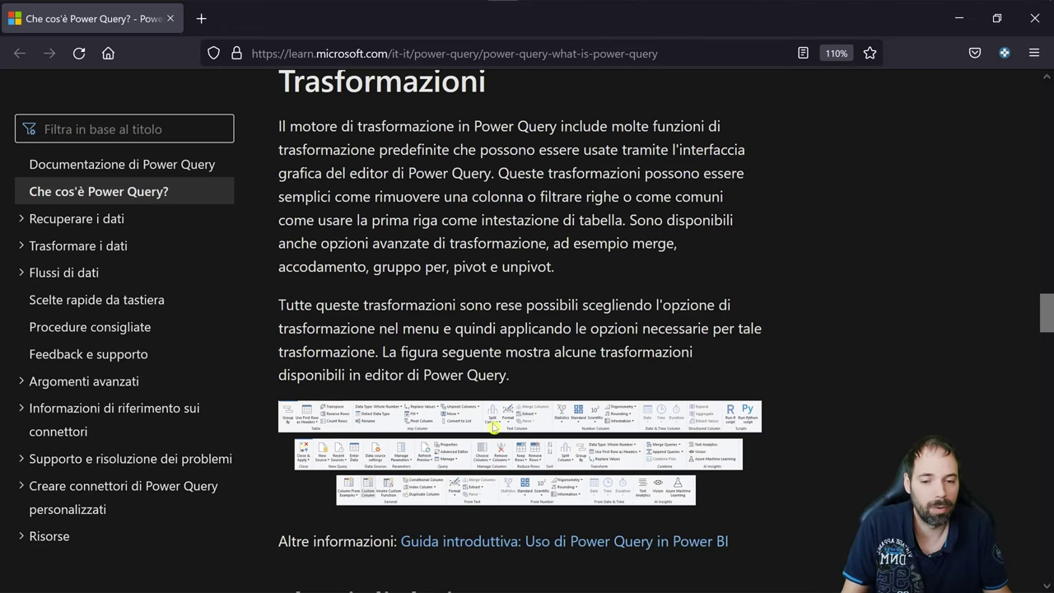
scroll(508, 365, down, 4)
scroll(466, 356, down, 3)
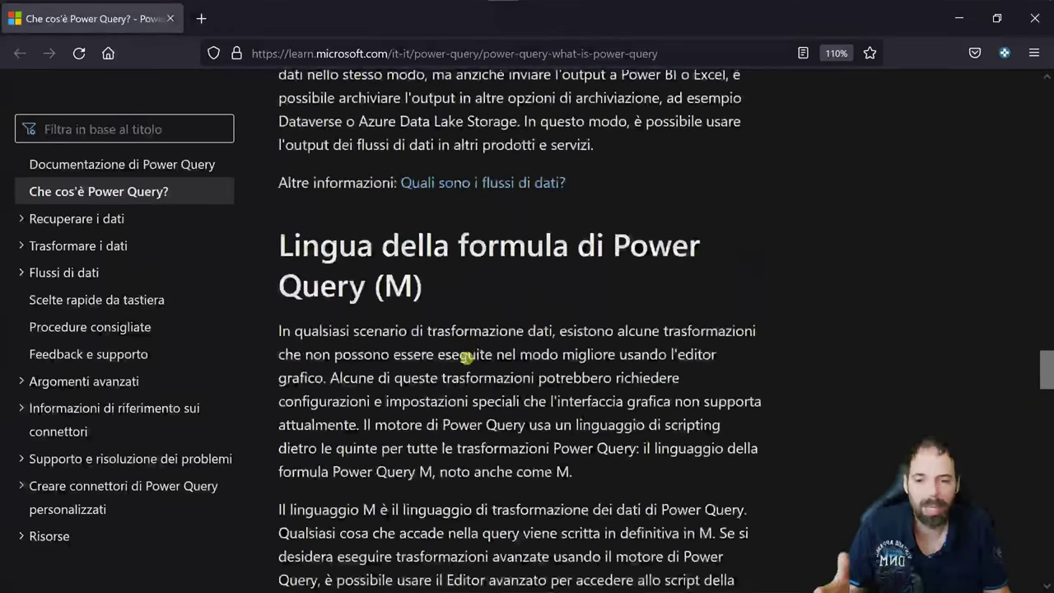
scroll(466, 357, down, 2)
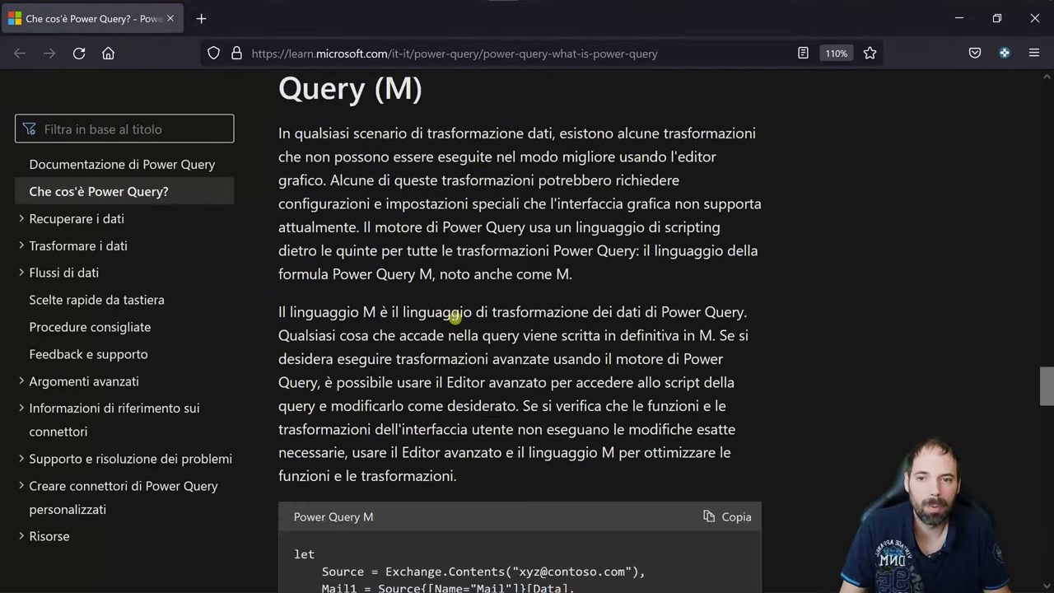
scroll(444, 296, up, 1)
drag(280, 189, 414, 189)
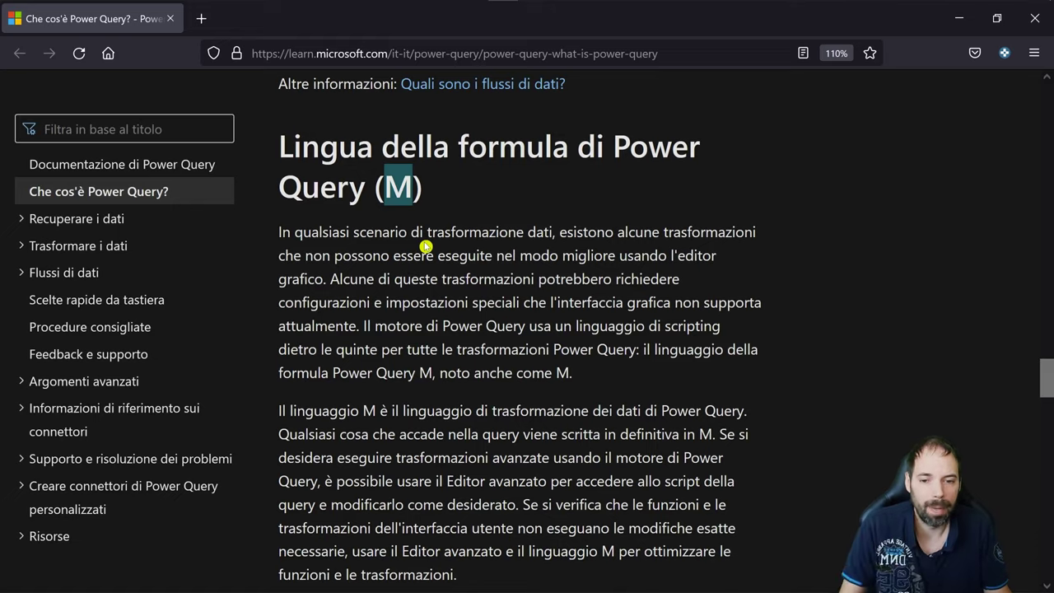
scroll(425, 245, down, 6)
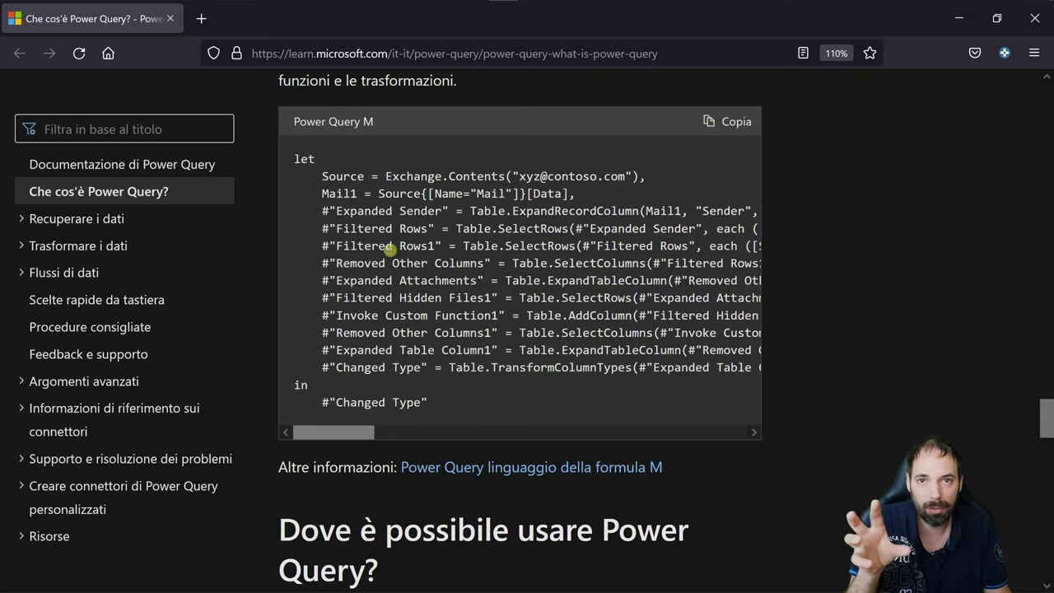
drag(327, 177, 412, 262)
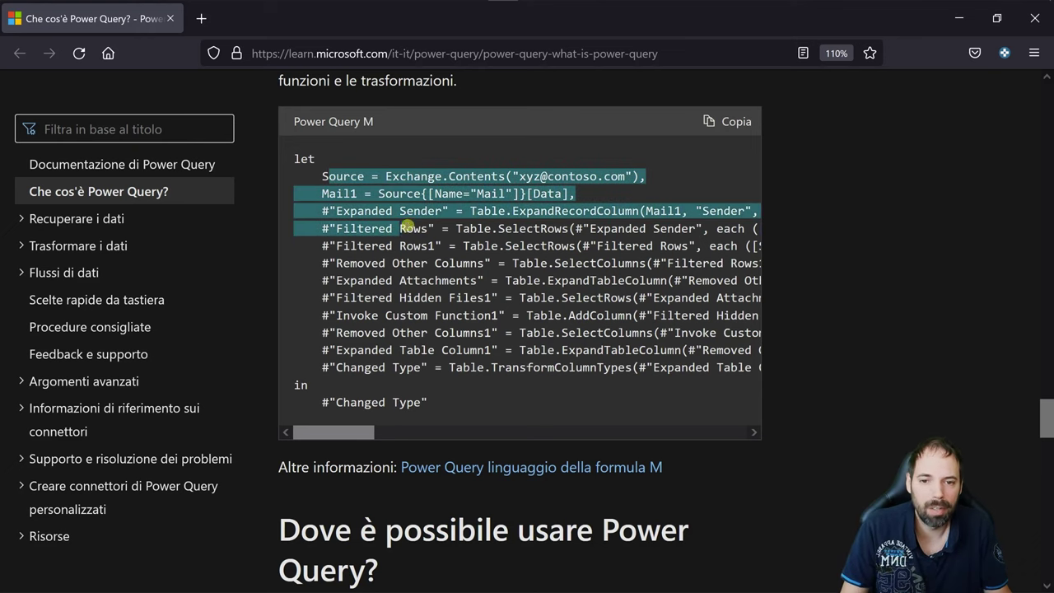
click(327, 211)
drag(317, 211, 722, 211)
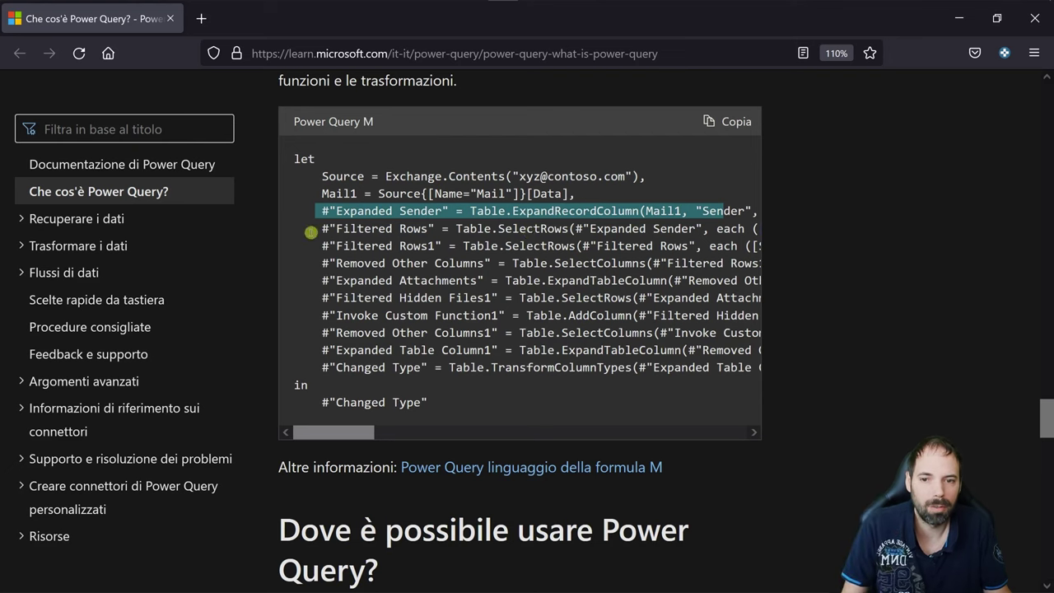
drag(309, 229, 664, 229)
click(621, 239)
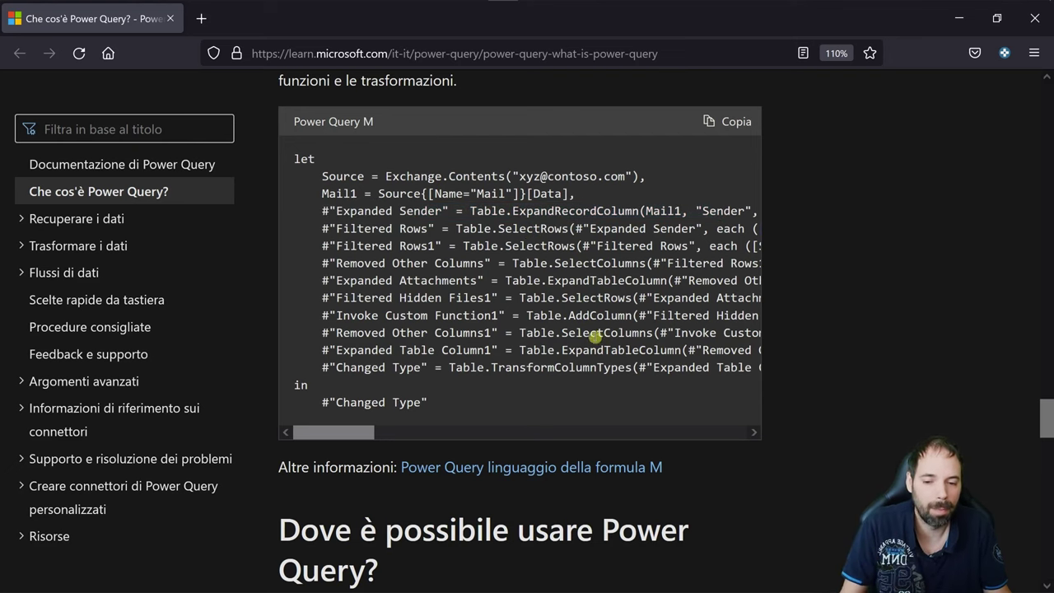
scroll(570, 324, up, 5)
Scroll up to 'Come Power Query aiuta l'acquisizione dei dati' and highlight its 80% sentence.
scroll(570, 325, up, 2)
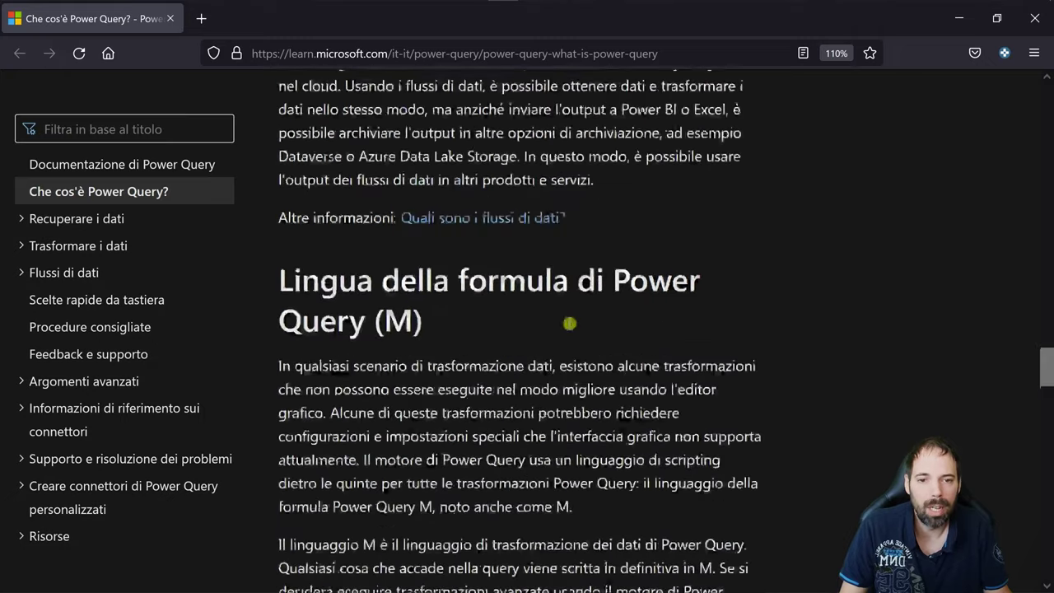
scroll(570, 328, up, 5)
scroll(568, 332, up, 4)
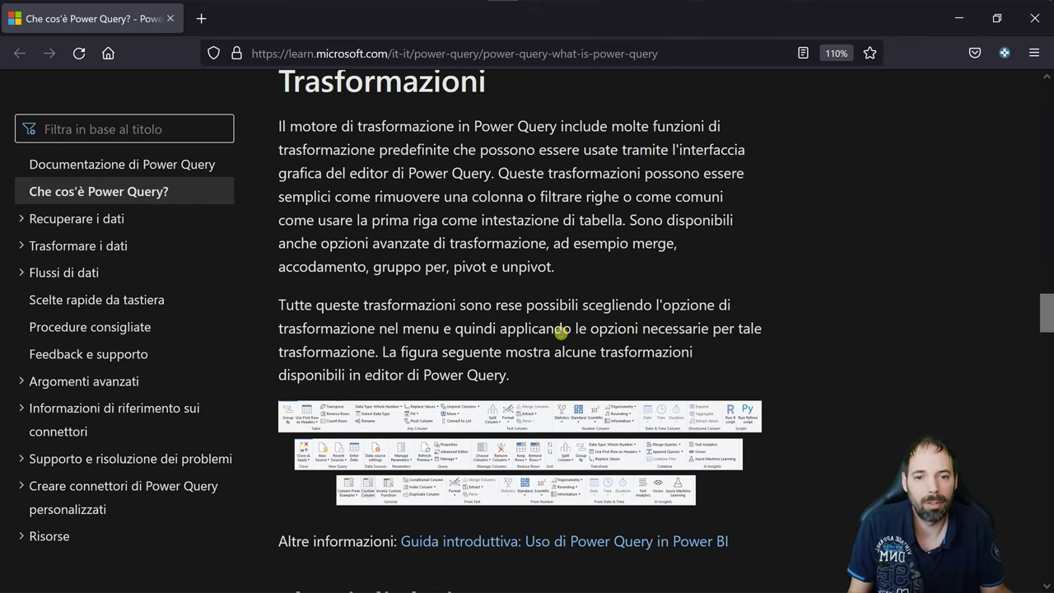
scroll(568, 331, up, 5)
scroll(551, 362, up, 6)
scroll(527, 401, up, 5)
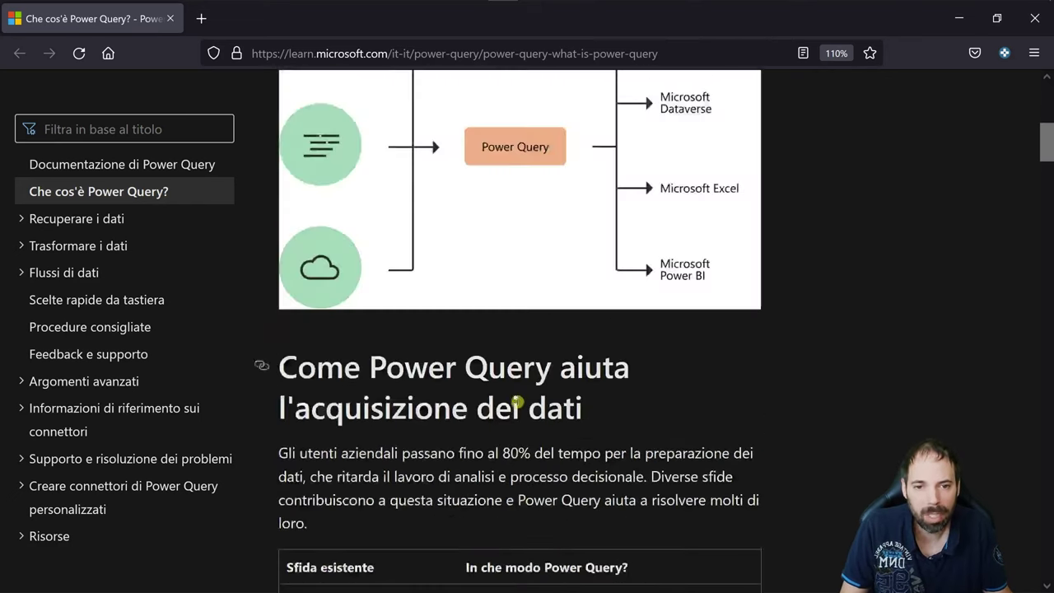
scroll(557, 412, up, 5)
scroll(426, 393, down, 5)
scroll(514, 405, down, 2)
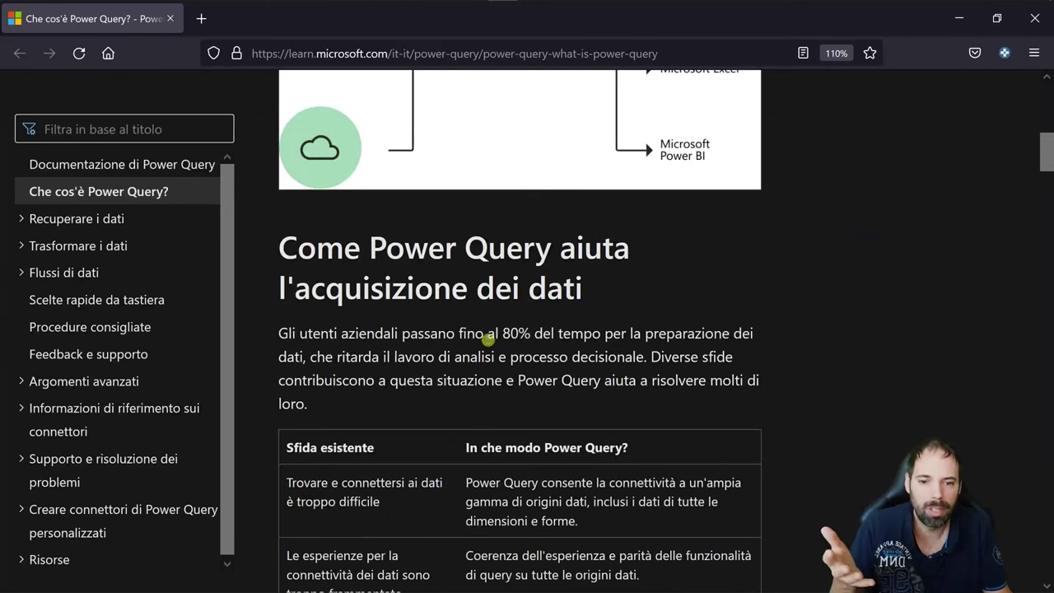
drag(459, 333, 651, 339)
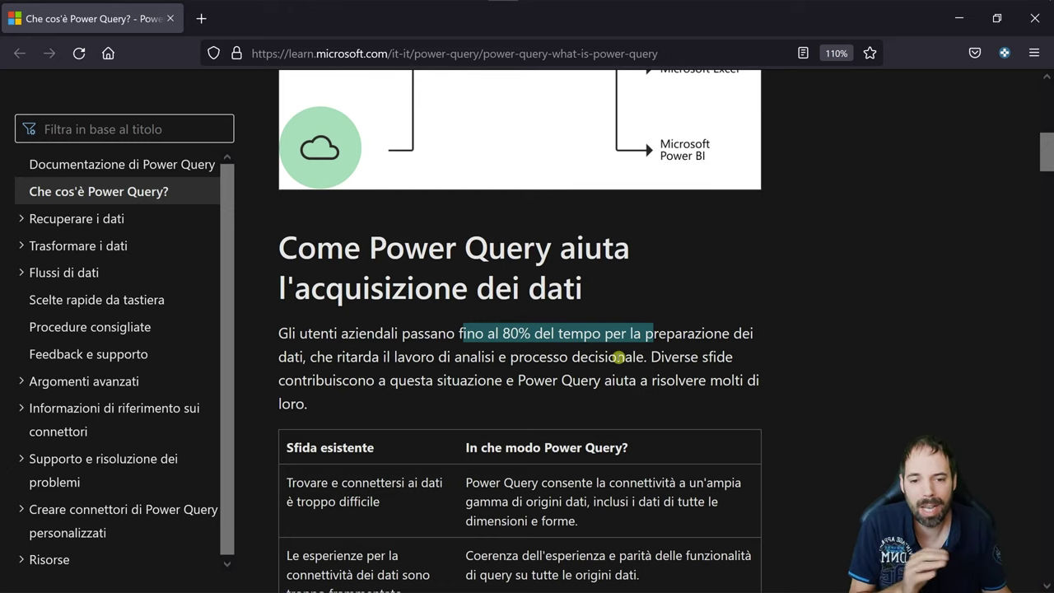
click(617, 356)
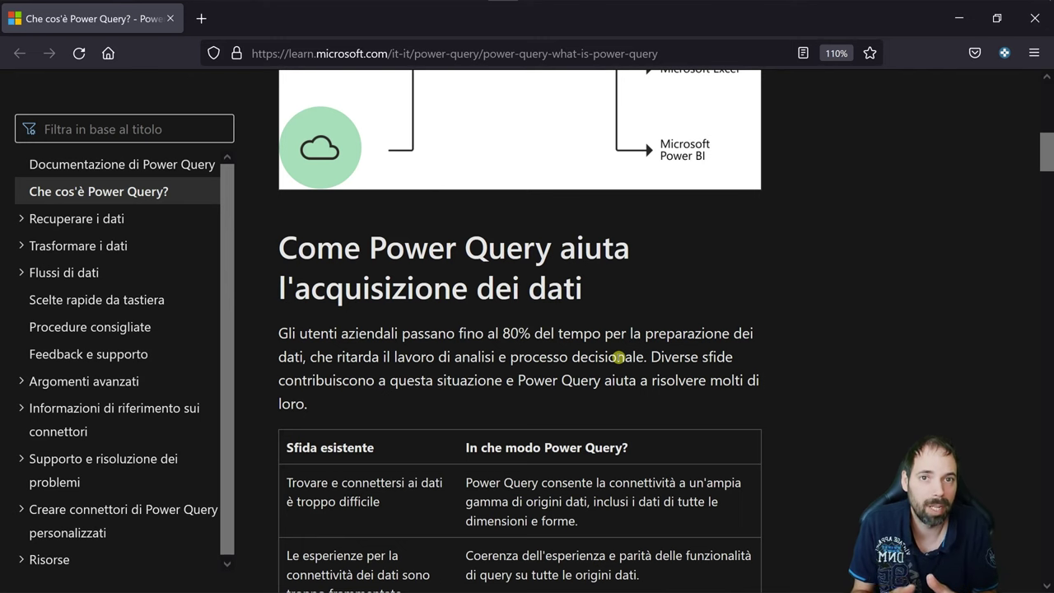
scroll(593, 356, down, 2)
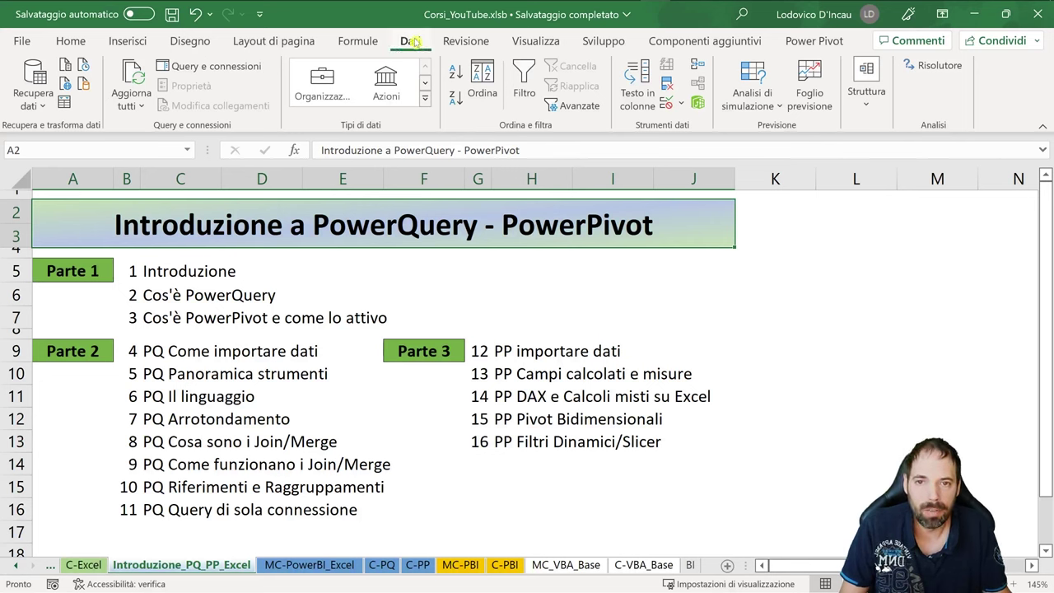
Preview the Recupera dati import options, then close the list.
click(36, 106)
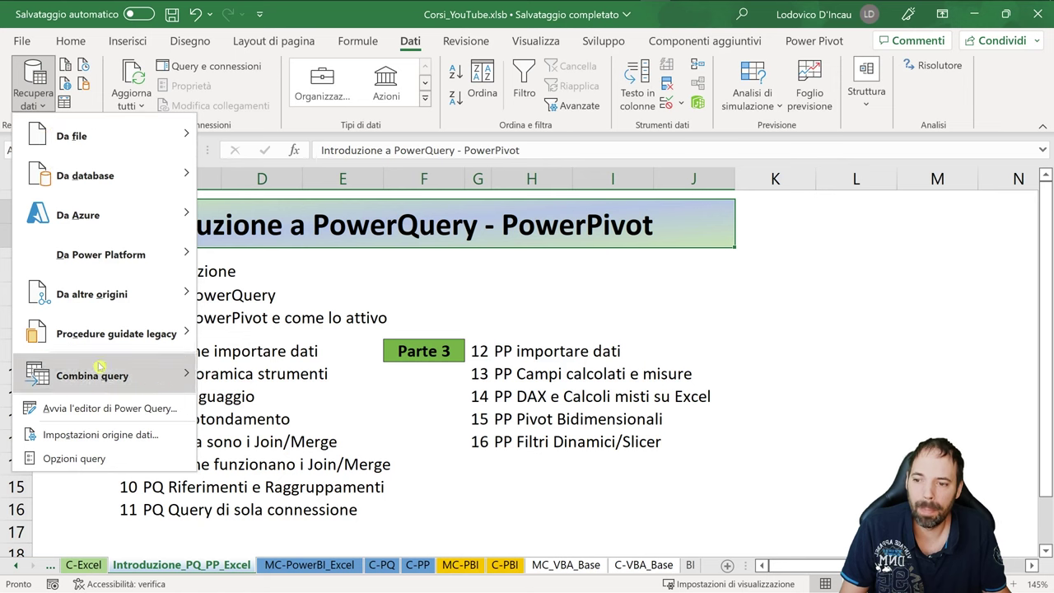
mouse_move(100, 368)
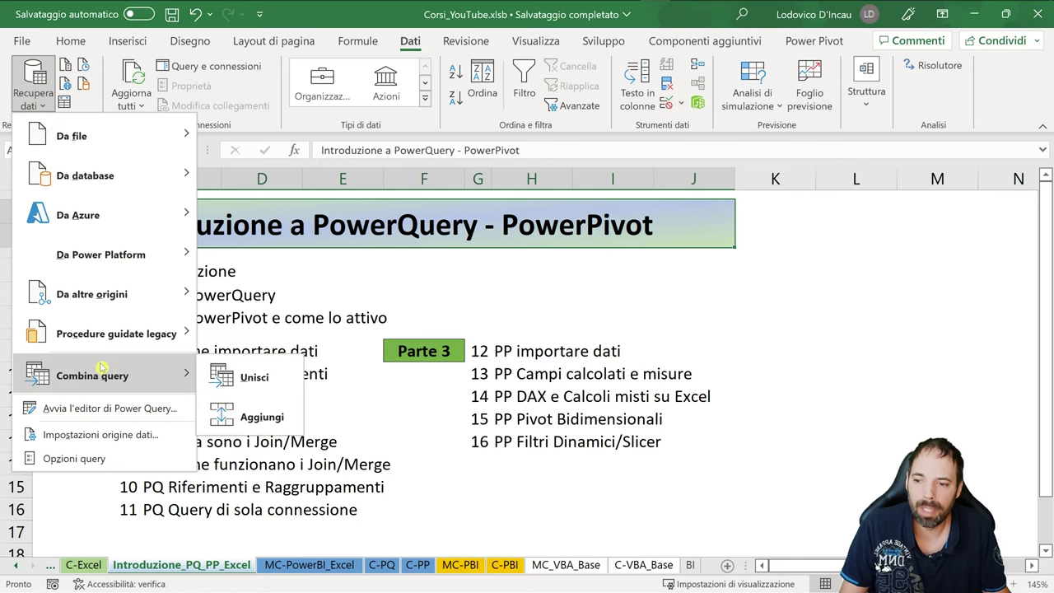
click(447, 258)
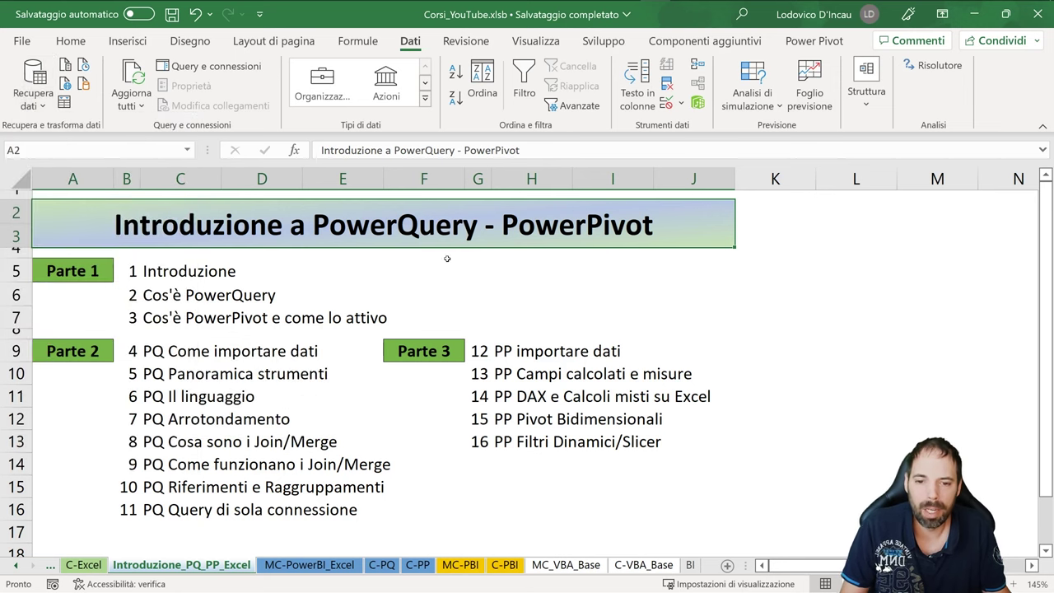
click(531, 252)
Enter headers Num in G8 and Campo2 in H8, restore row 8 height, and select G8:J13.
click(471, 329)
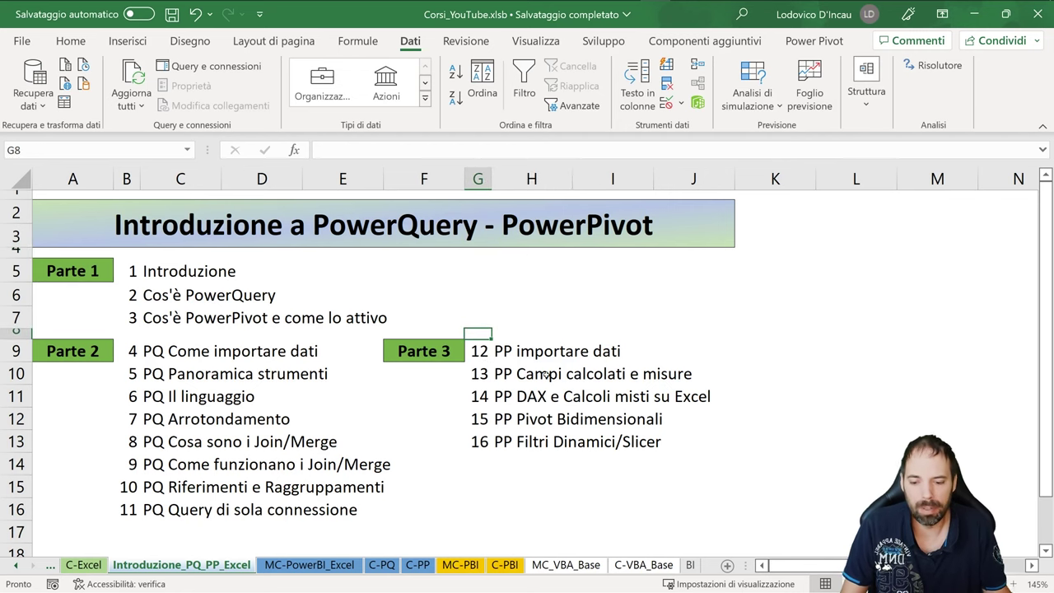
text(Num)
key(Tab)
text(C)
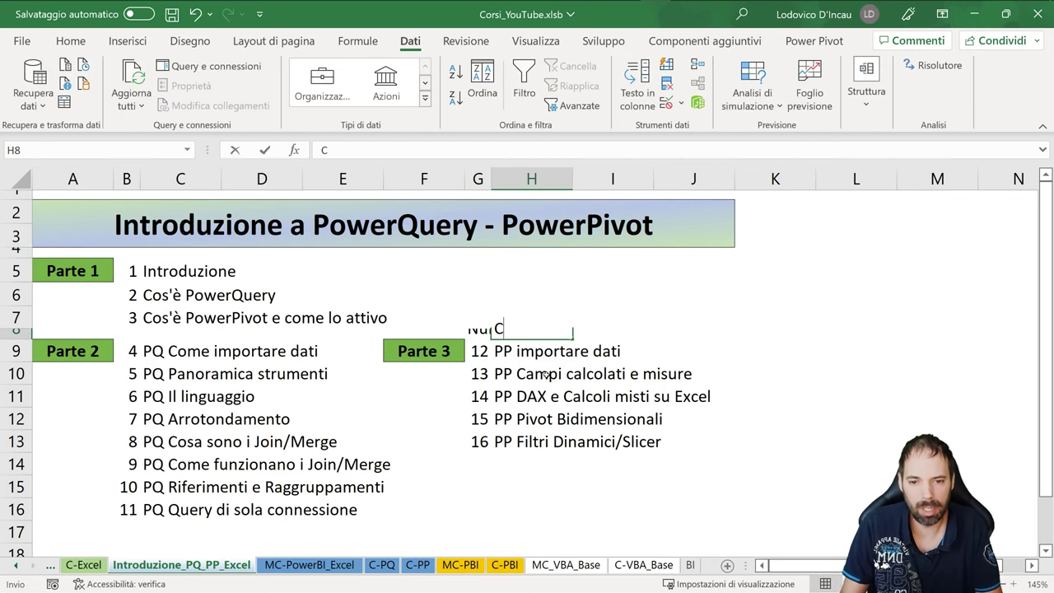
text(ampo2)
key(Return)
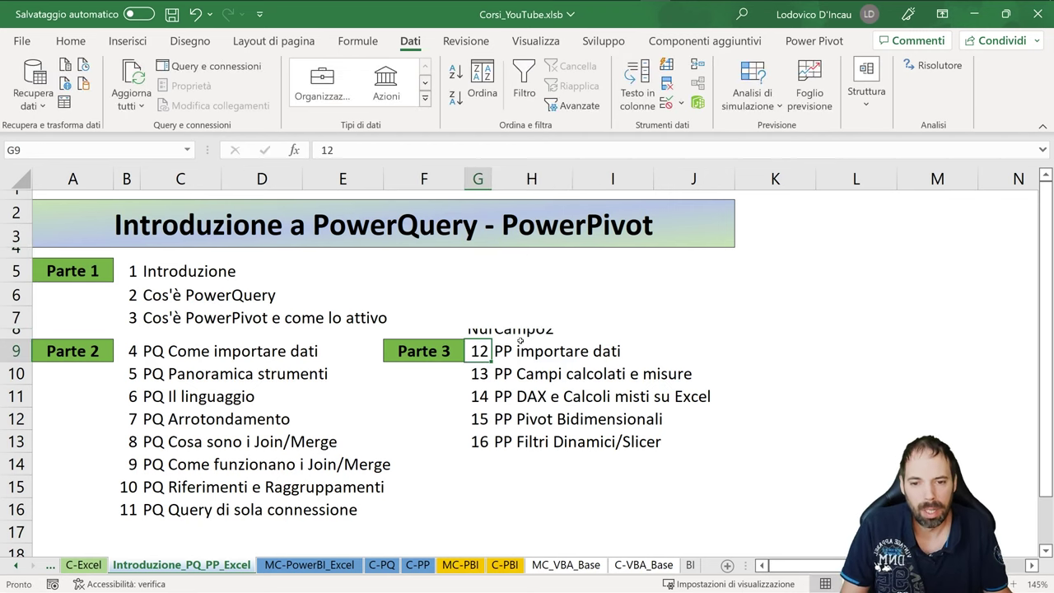
key(Up)
drag(18, 339, 18, 347)
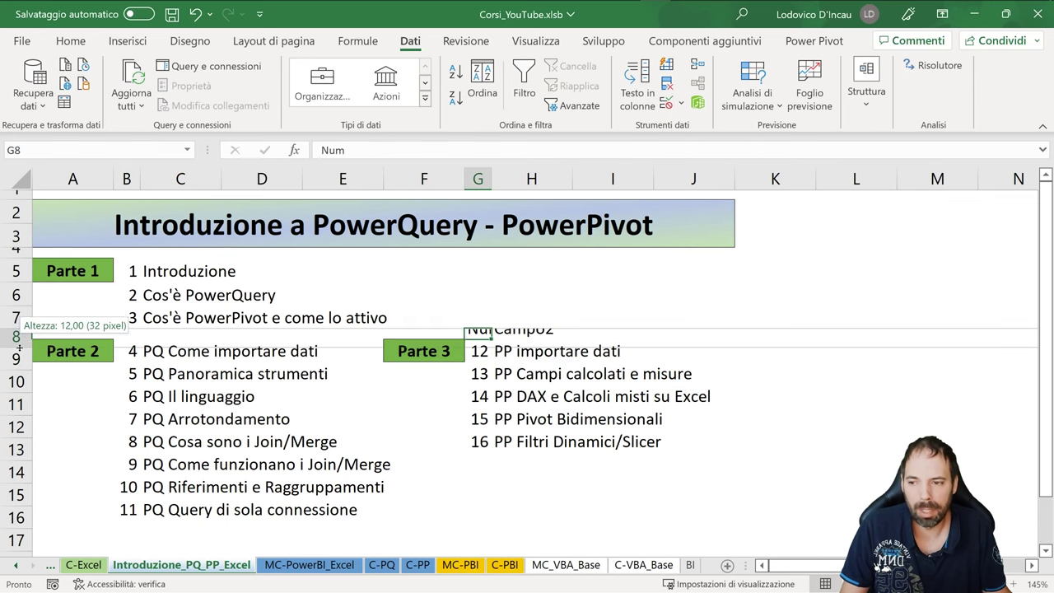
drag(479, 339, 693, 449)
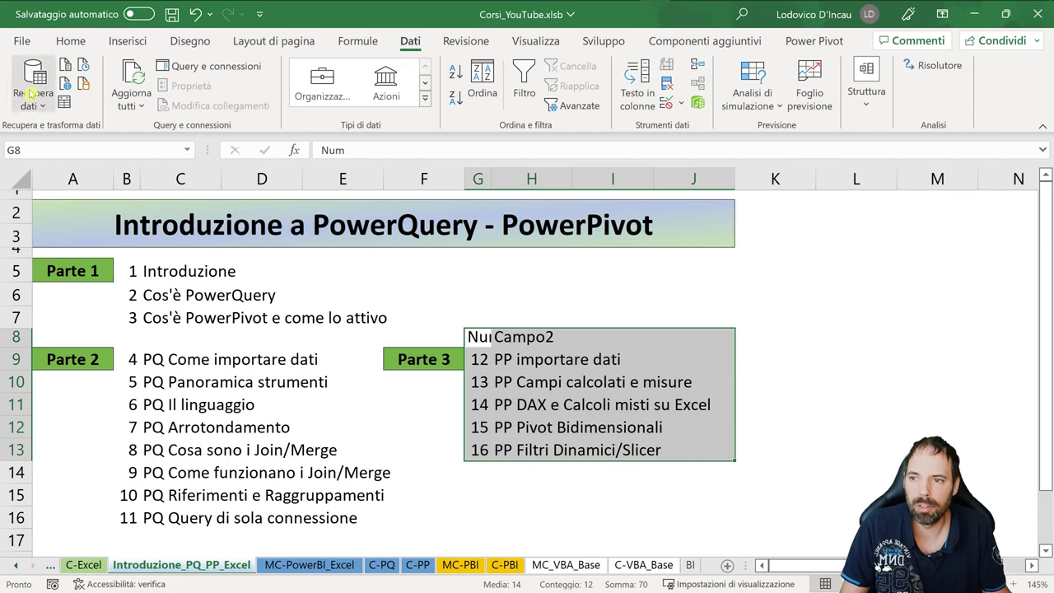
Load G8:J13 into Power Query as table Tabella1, widen the preview and maximize the editor.
click(63, 102)
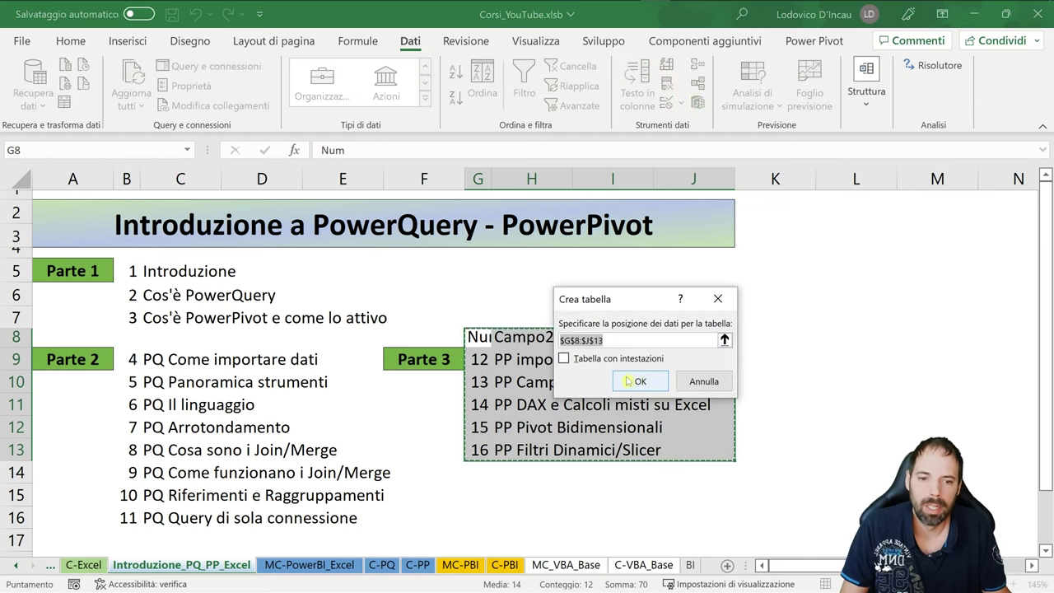
click(635, 379)
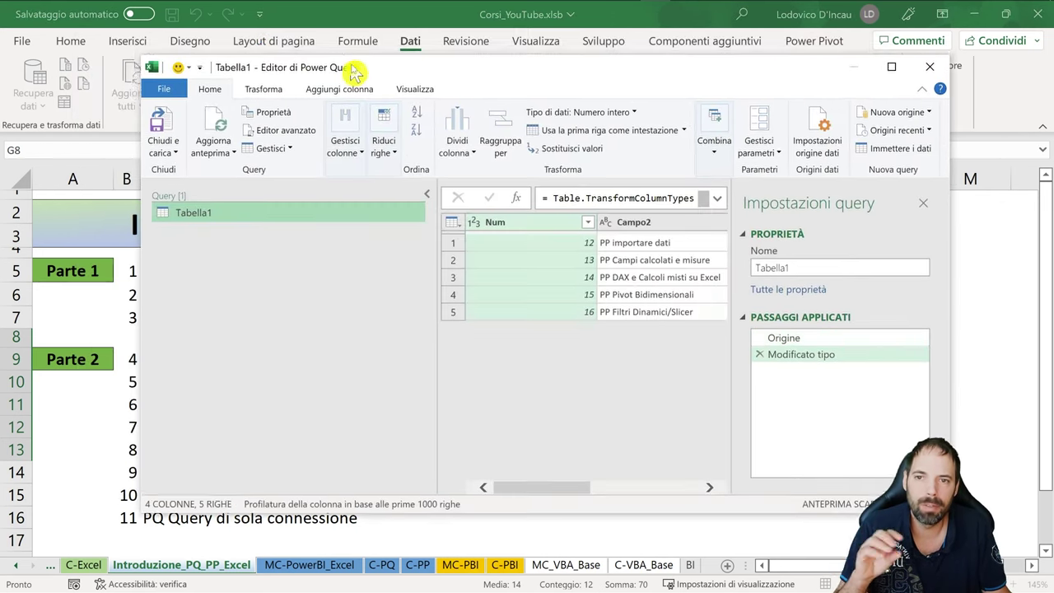
drag(422, 255, 256, 262)
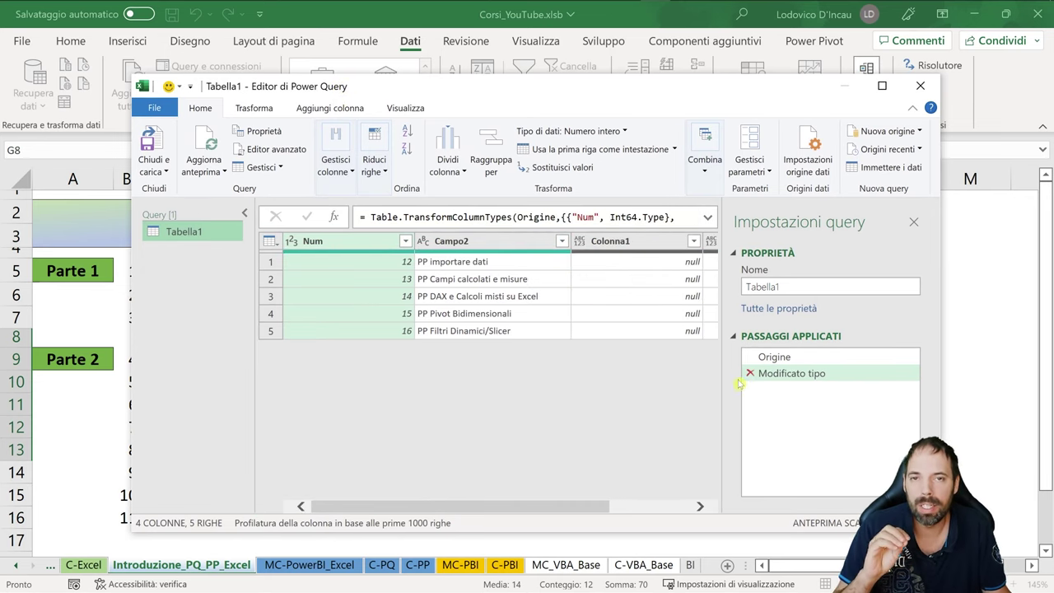
click(216, 162)
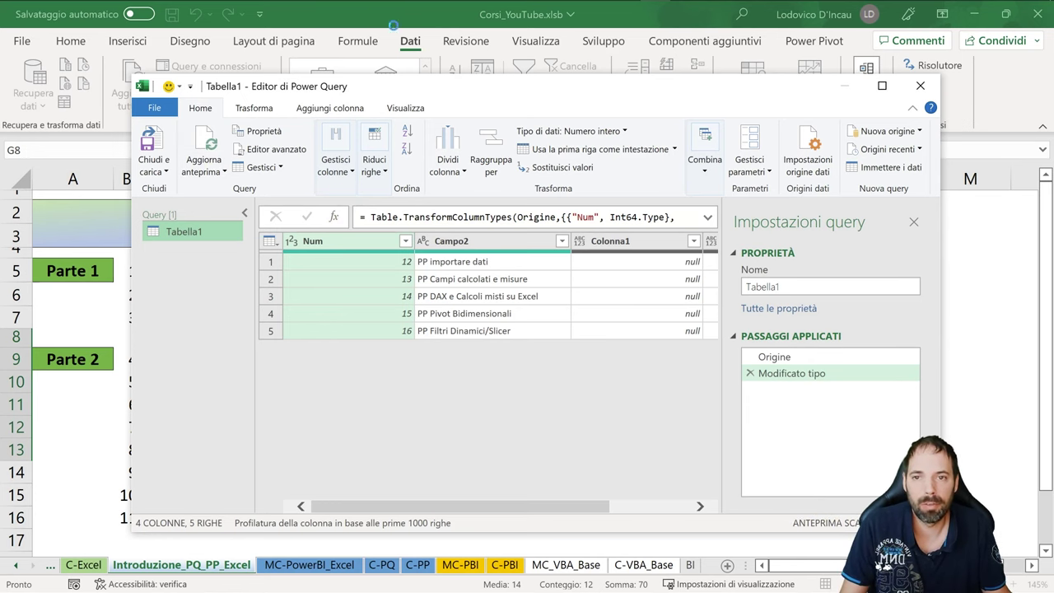
drag(465, 100, 440, 92)
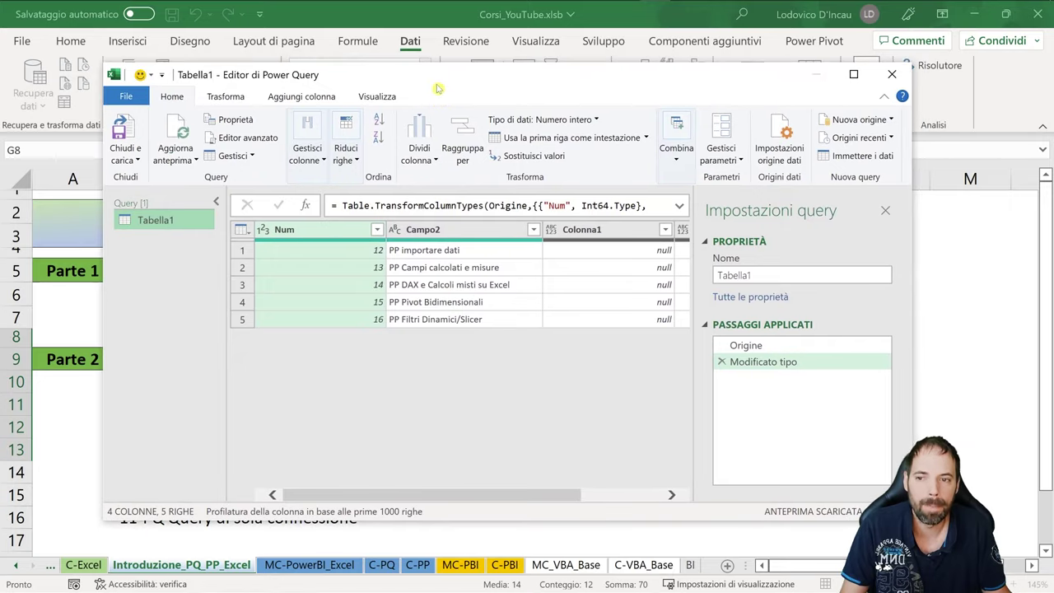
drag(435, 88, 437, 93)
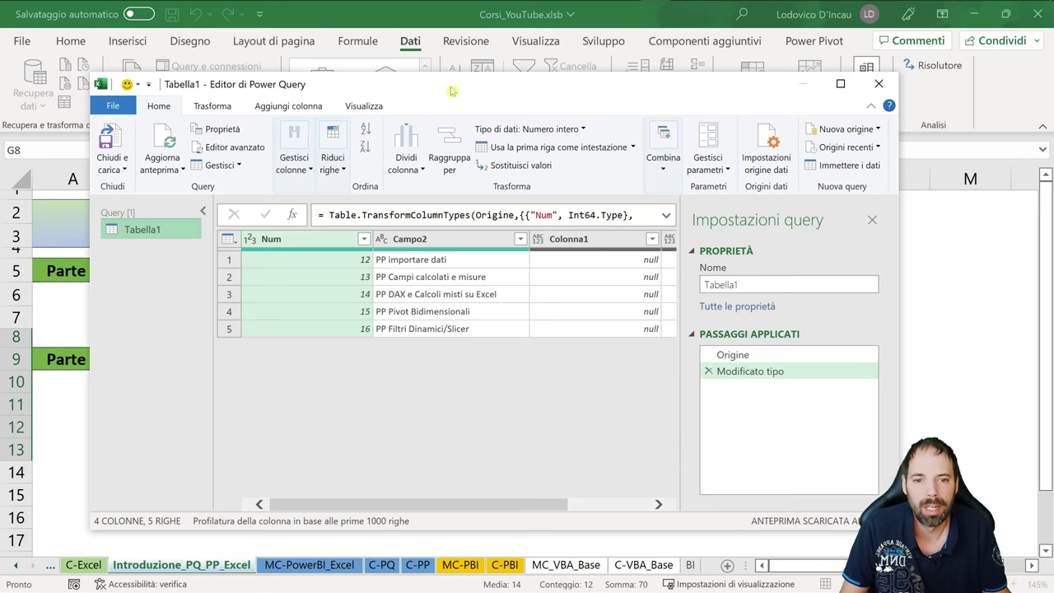
double_click(451, 90)
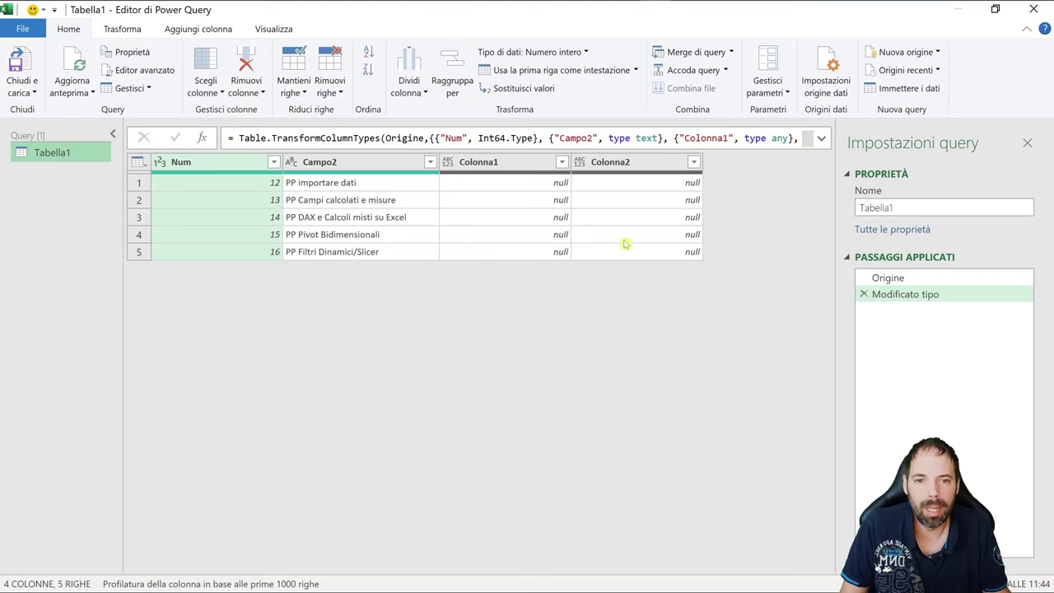
Remove the empty Colonna1 and Colonna2 columns from Tabella1.
click(509, 163)
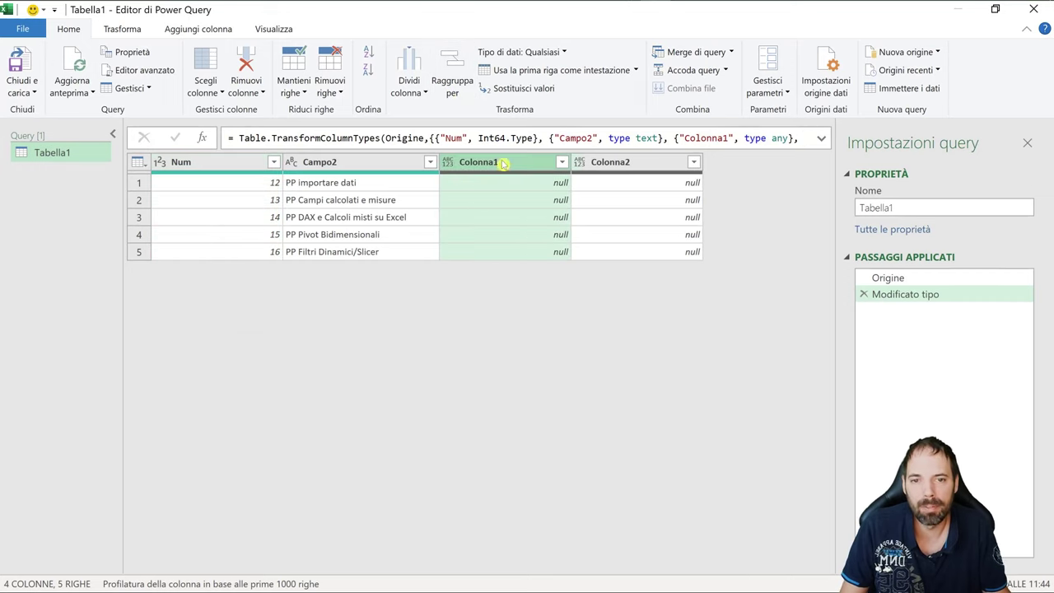
click(617, 163)
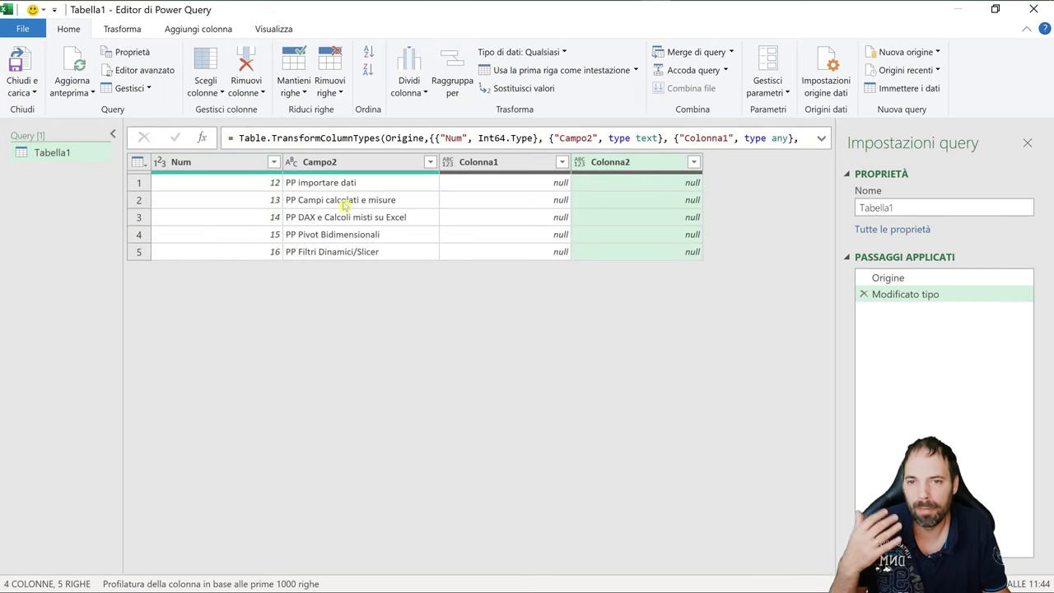
click(500, 164)
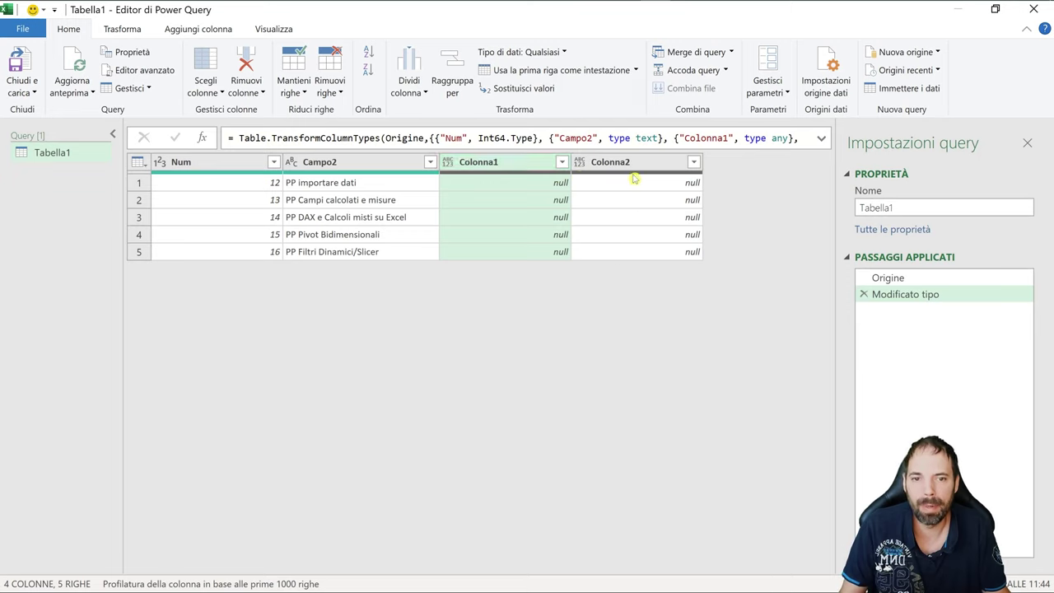
ctrl+click(638, 166)
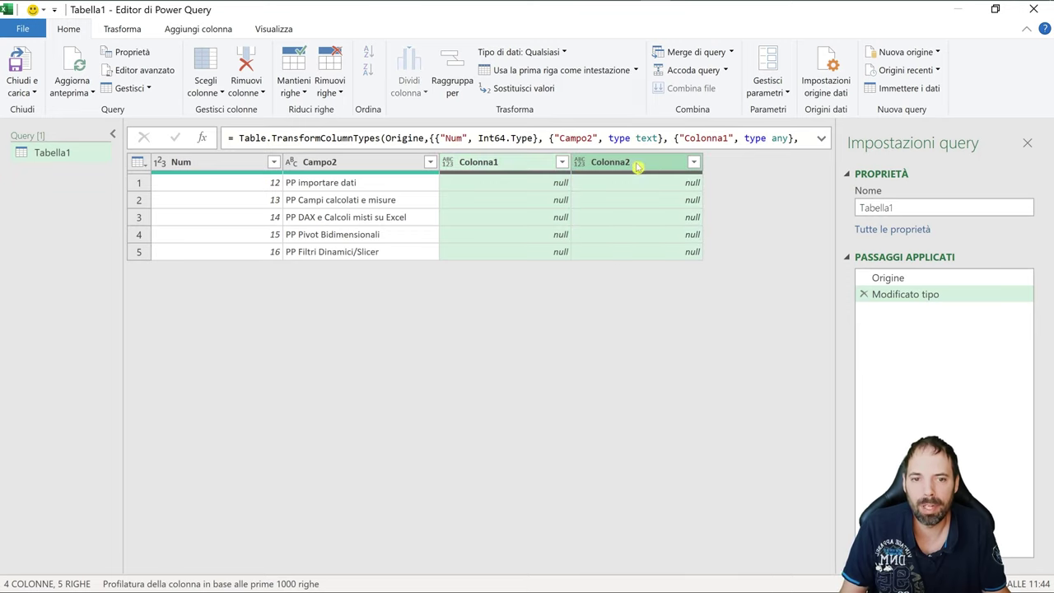
click(245, 58)
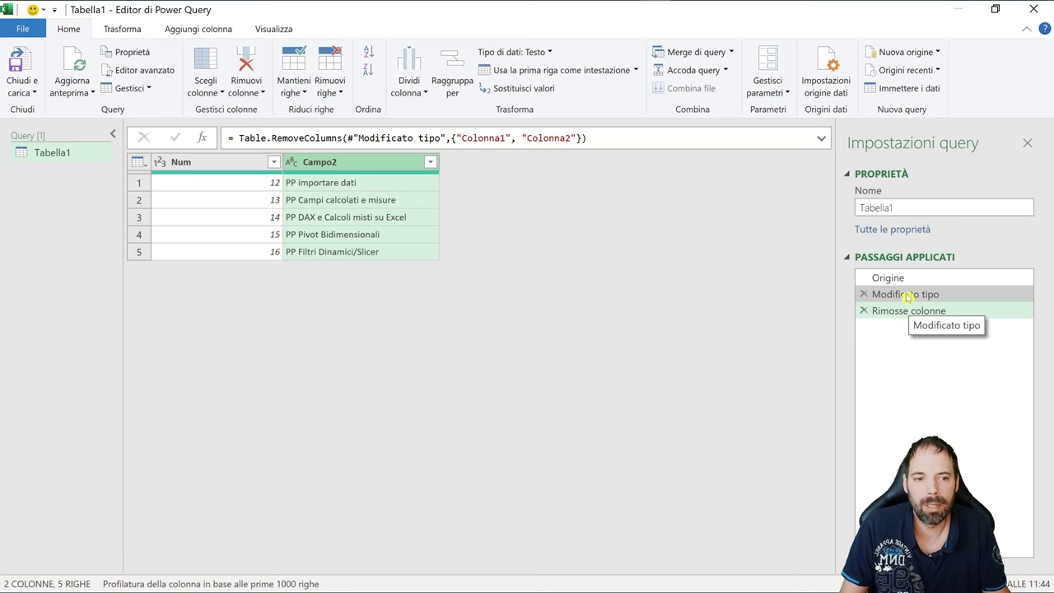
Compare the Origine, Modificato tipo and Rimosse colonne applied steps.
click(906, 297)
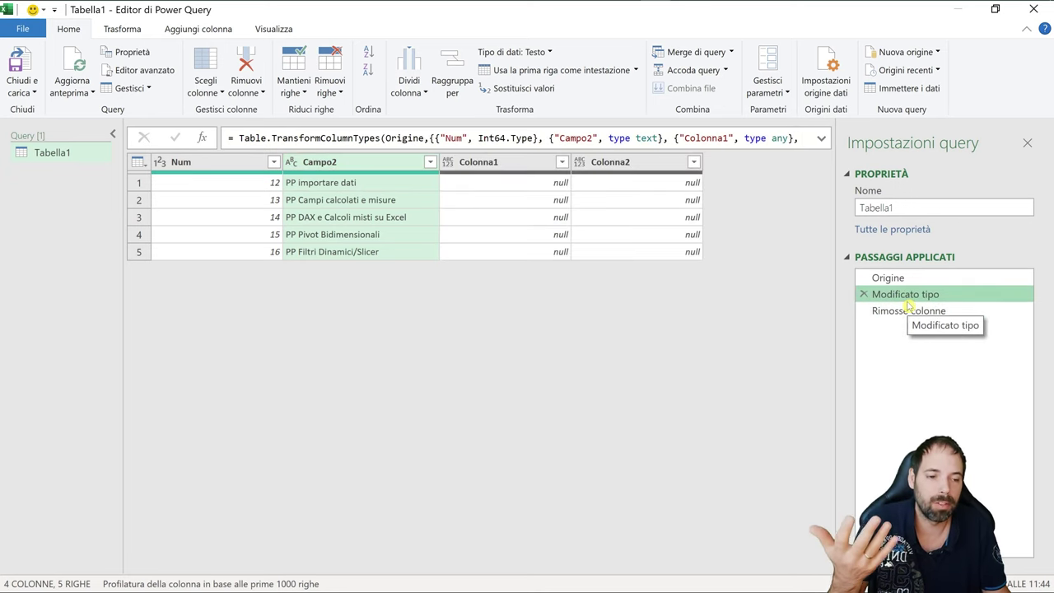
click(901, 279)
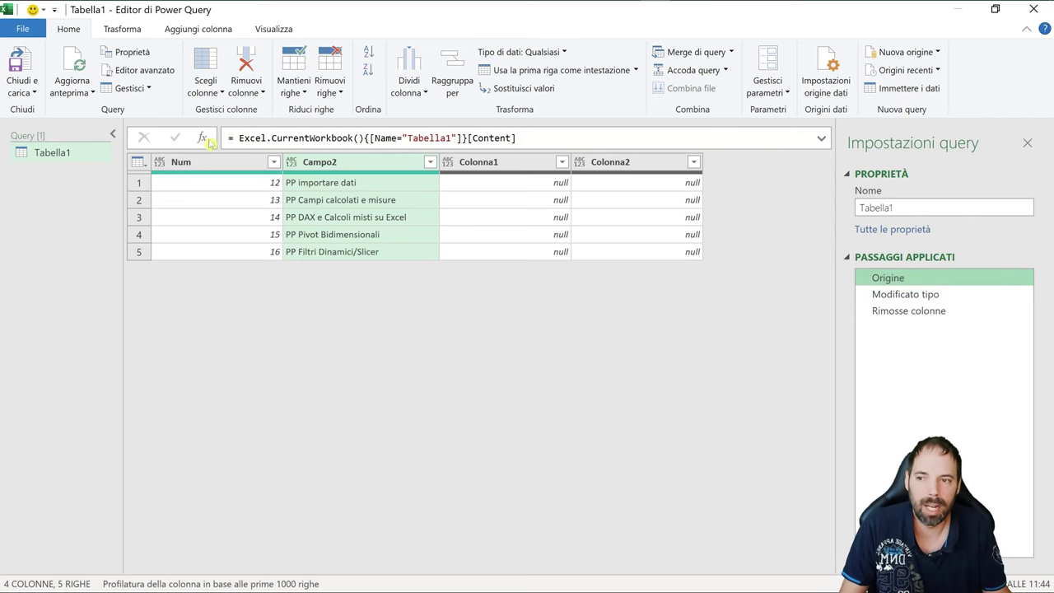
click(66, 156)
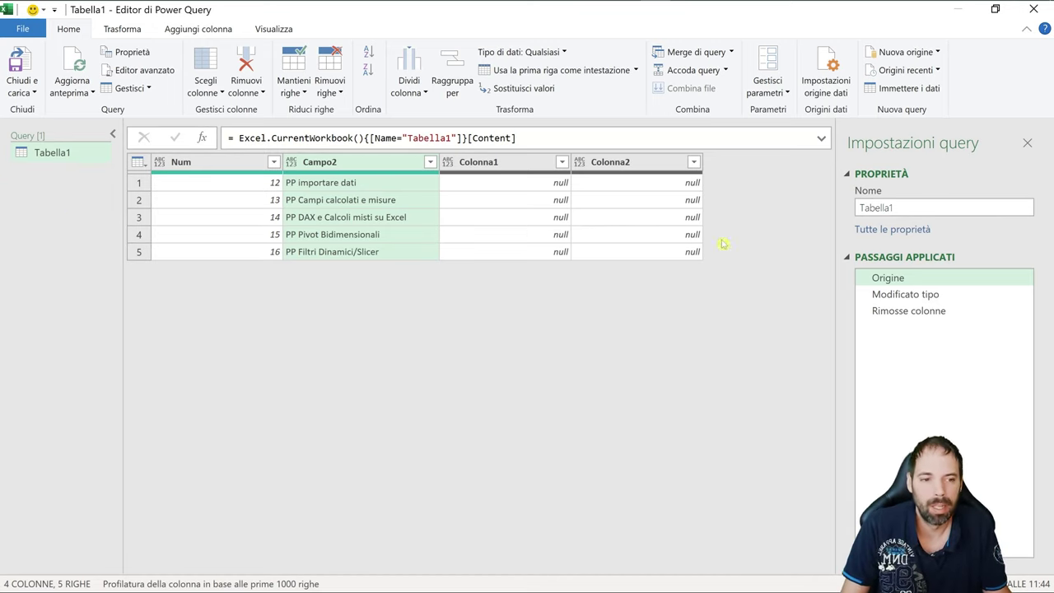
click(909, 311)
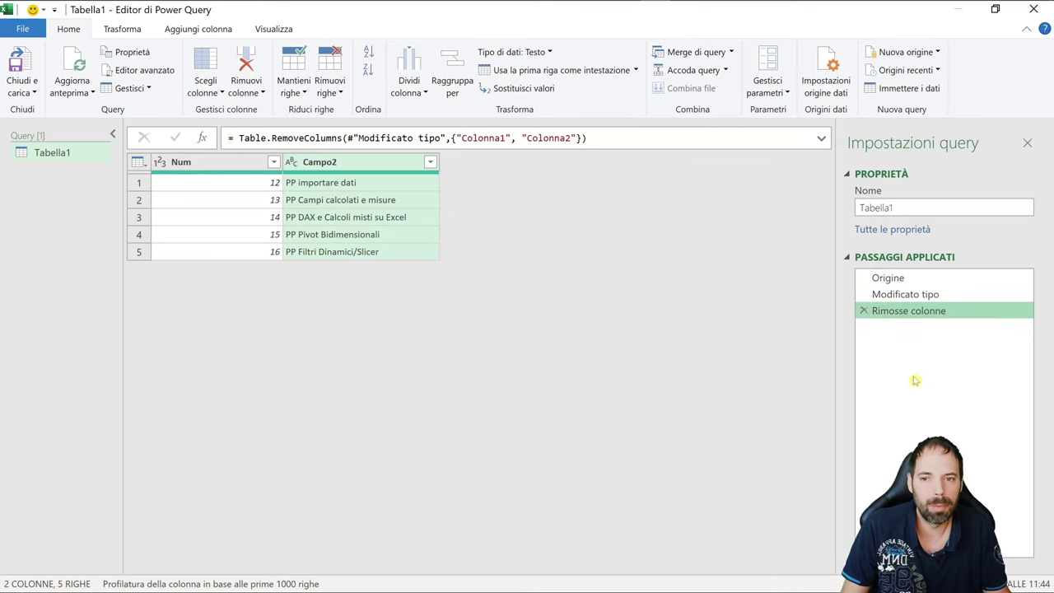
Filter the Num column to keep only values 12 and 13.
click(274, 162)
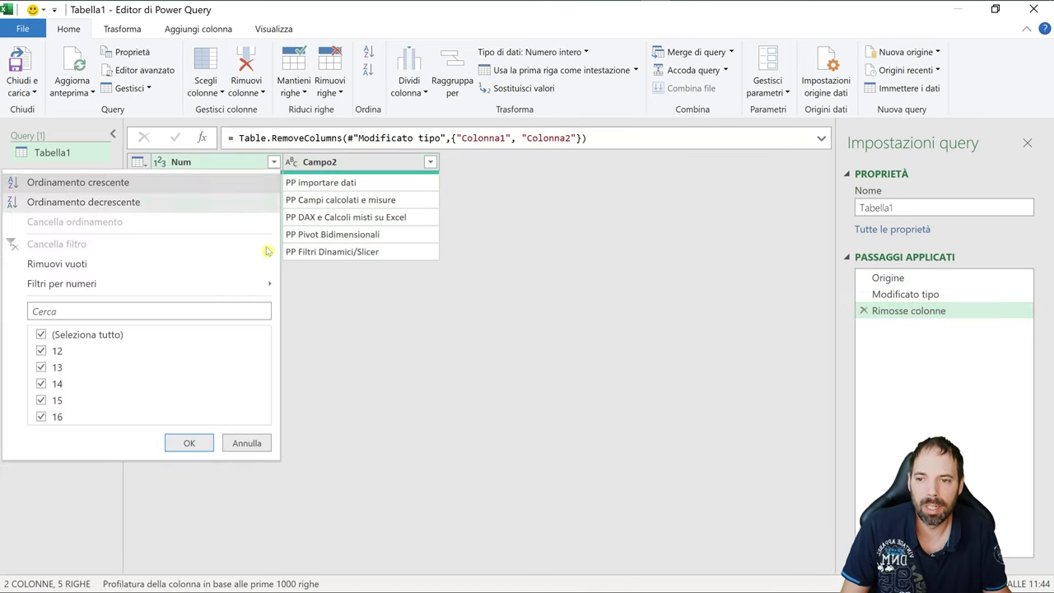
click(41, 334)
click(41, 352)
click(41, 368)
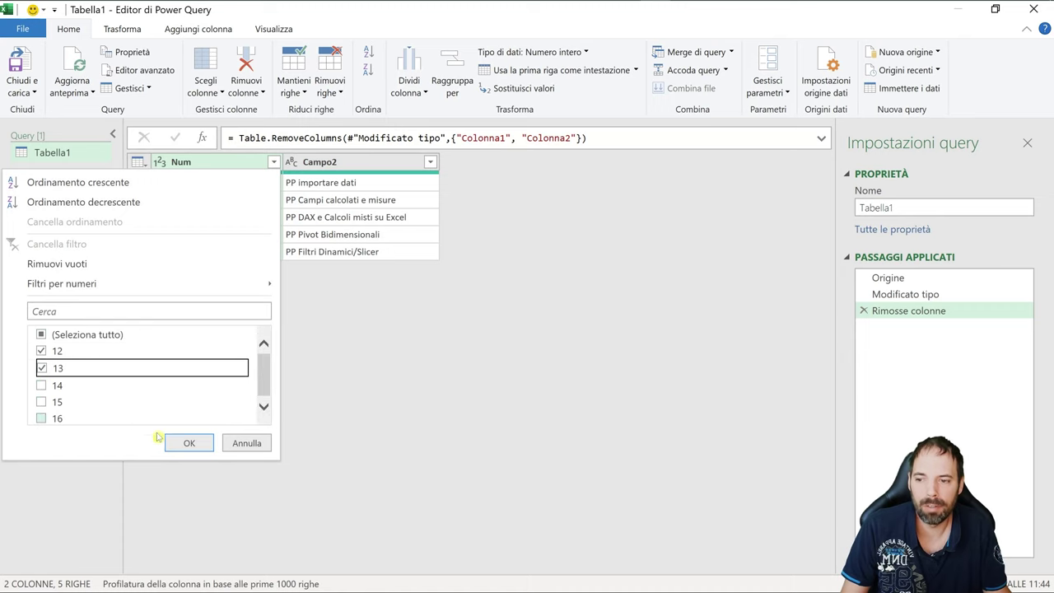
click(202, 445)
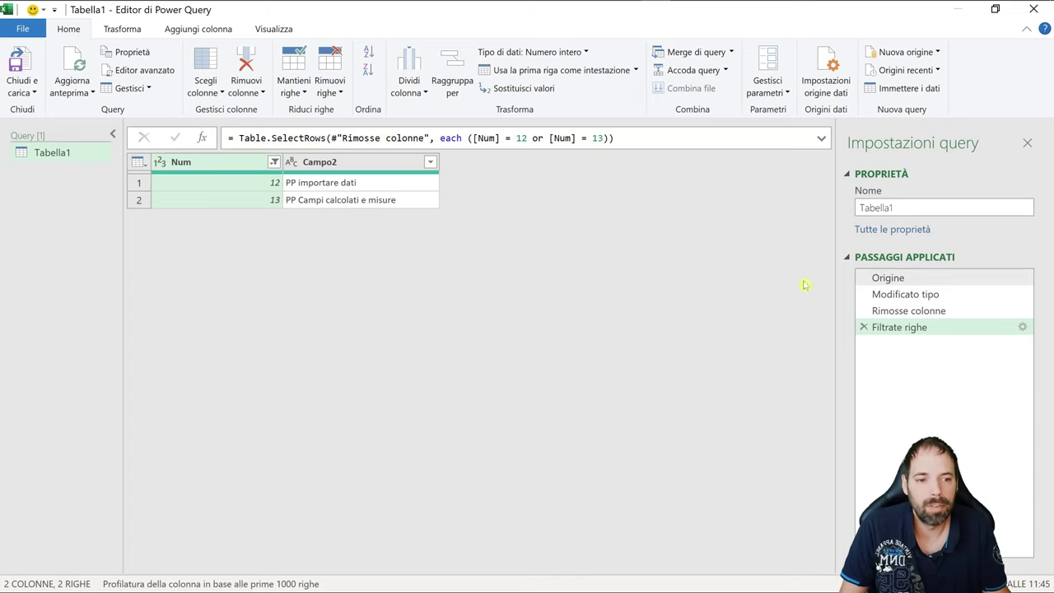
Step through the Applied Steps previews, ending on the filtered two-row result.
click(894, 312)
click(903, 296)
click(896, 279)
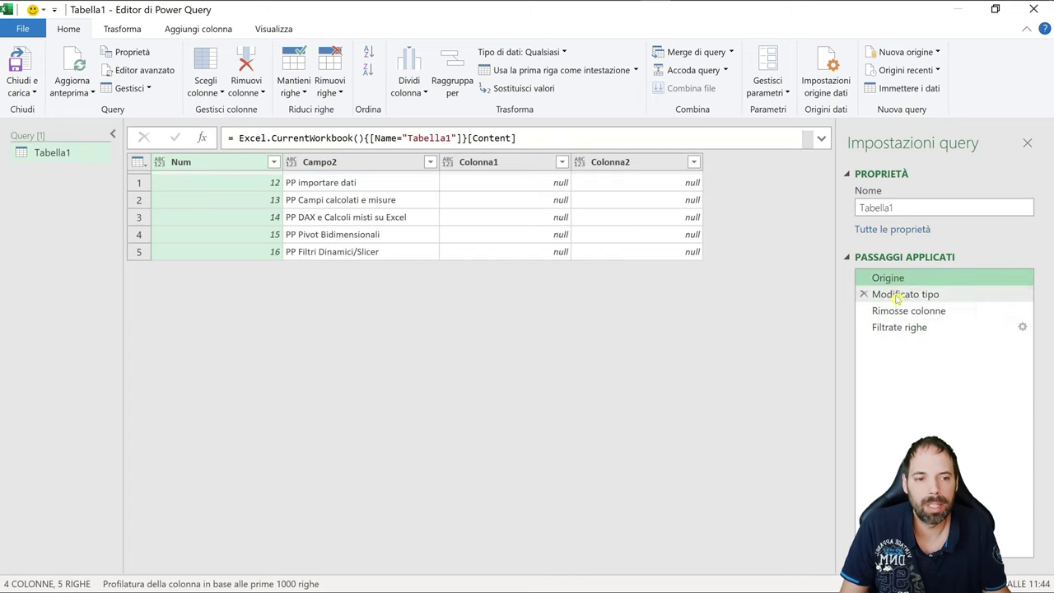
click(898, 295)
click(898, 313)
click(881, 327)
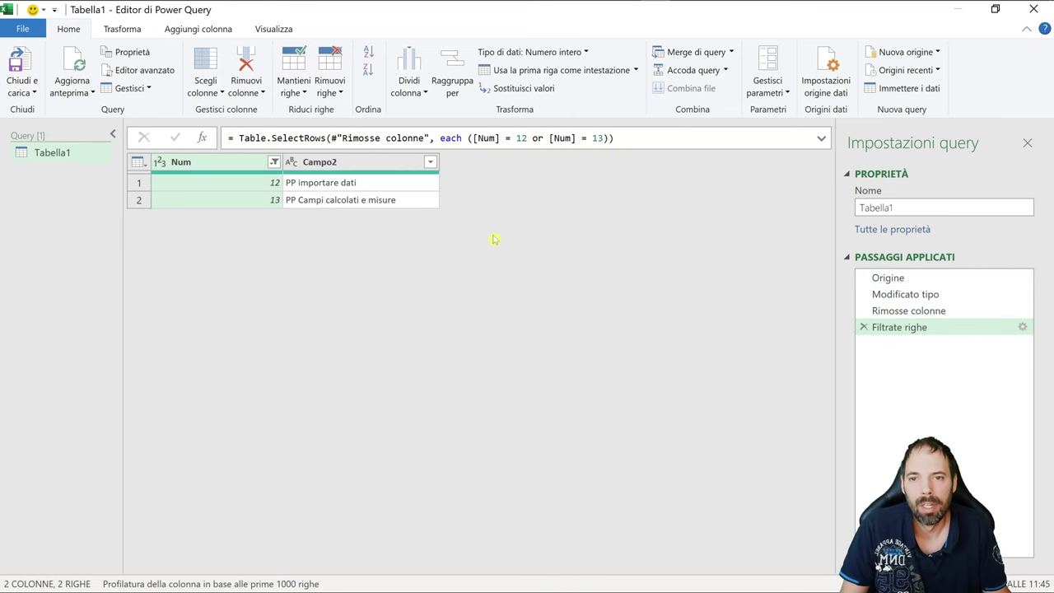
click(417, 93)
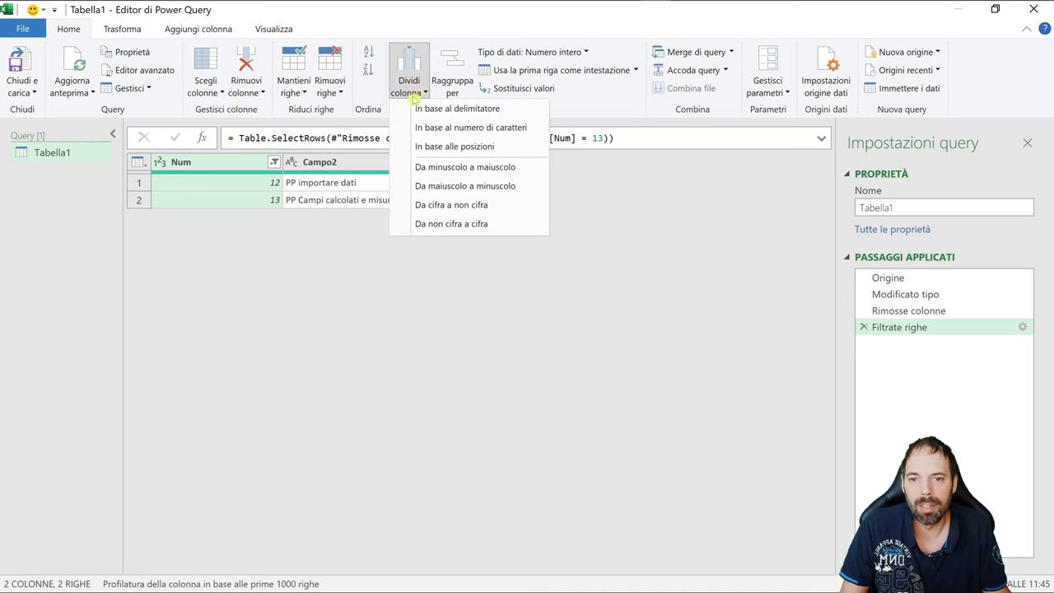
click(329, 162)
click(330, 161)
click(425, 94)
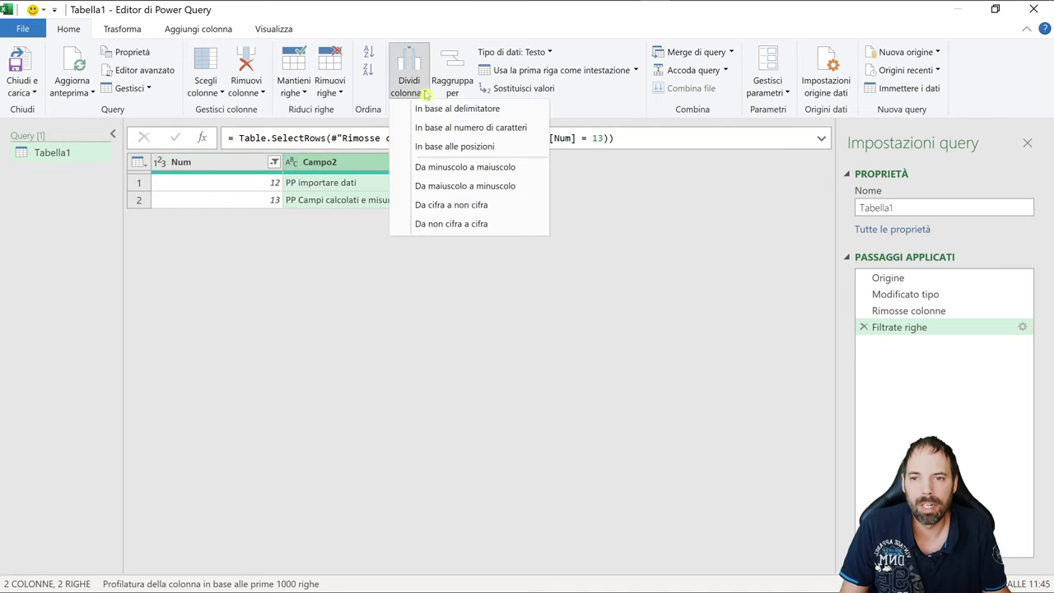
click(268, 265)
click(122, 29)
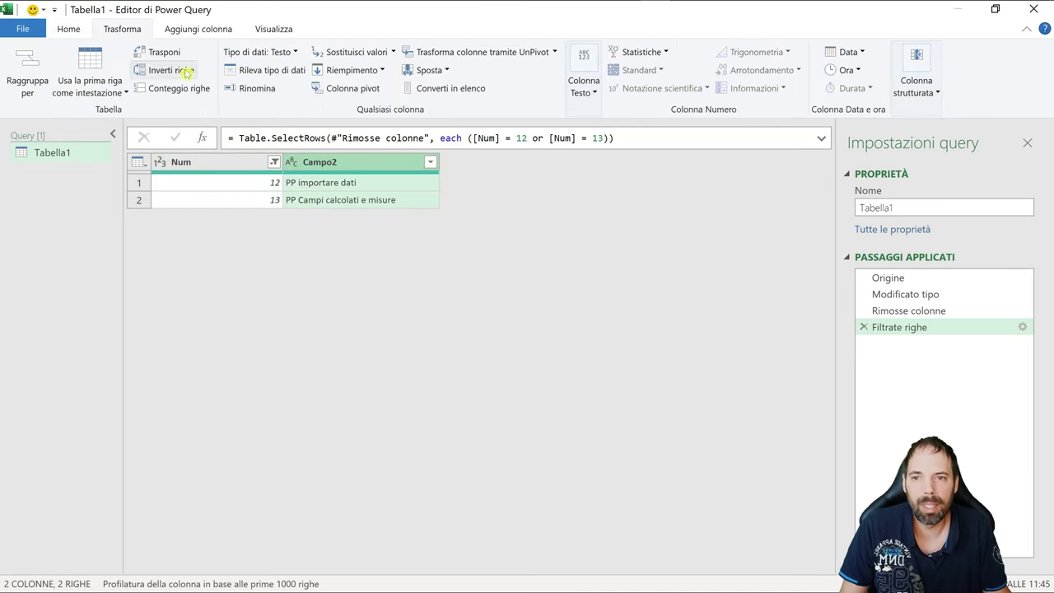
click(199, 31)
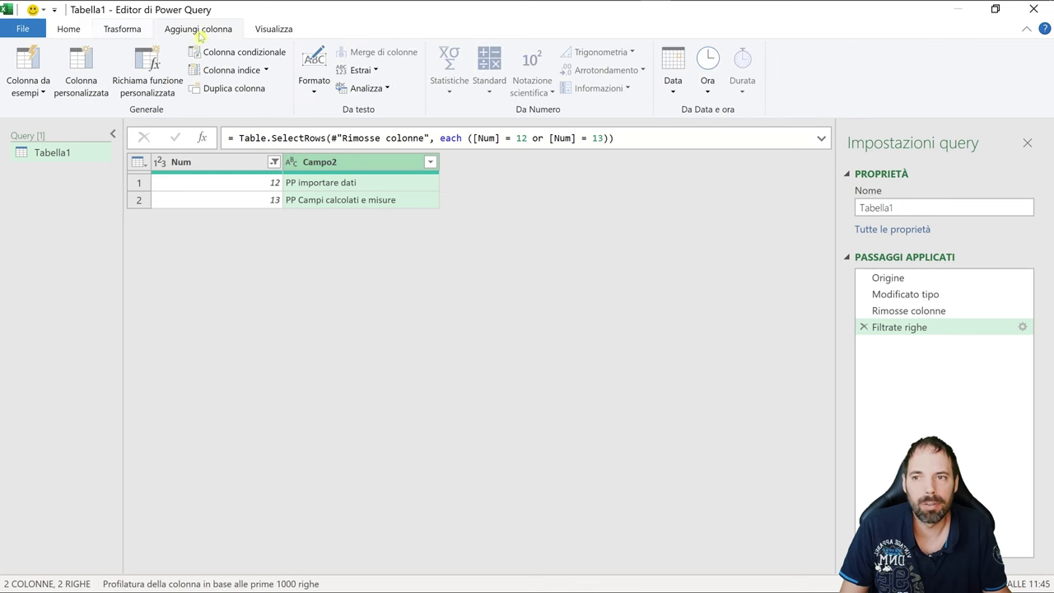
click(66, 31)
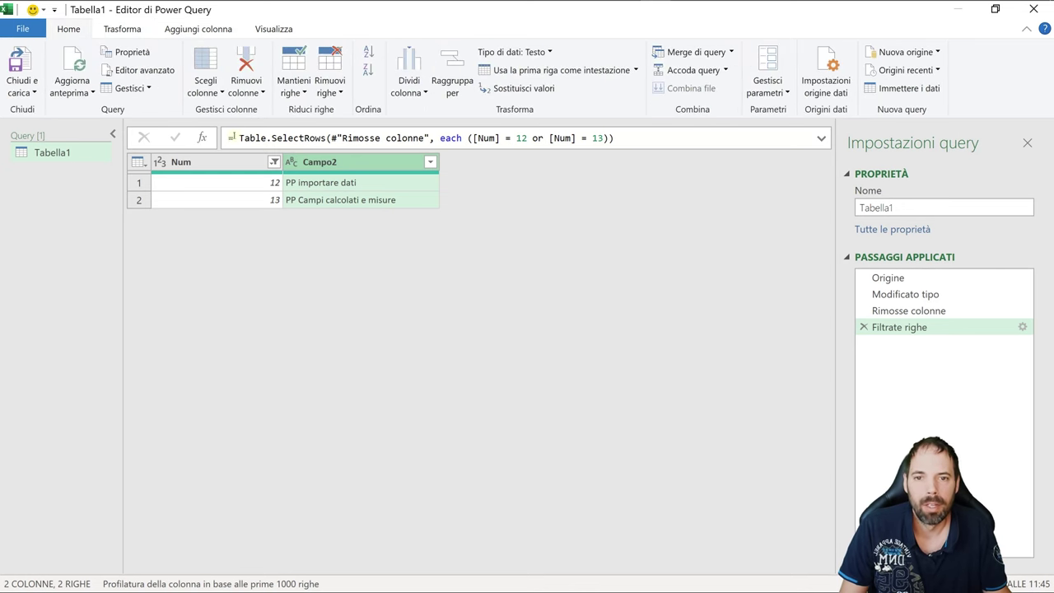
click(933, 310)
click(922, 294)
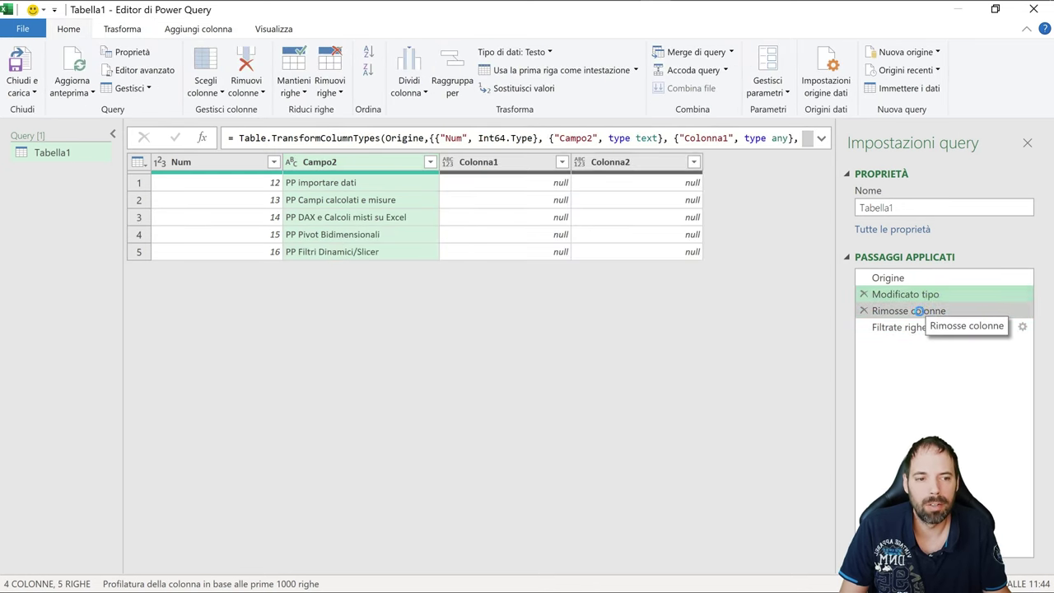
click(914, 310)
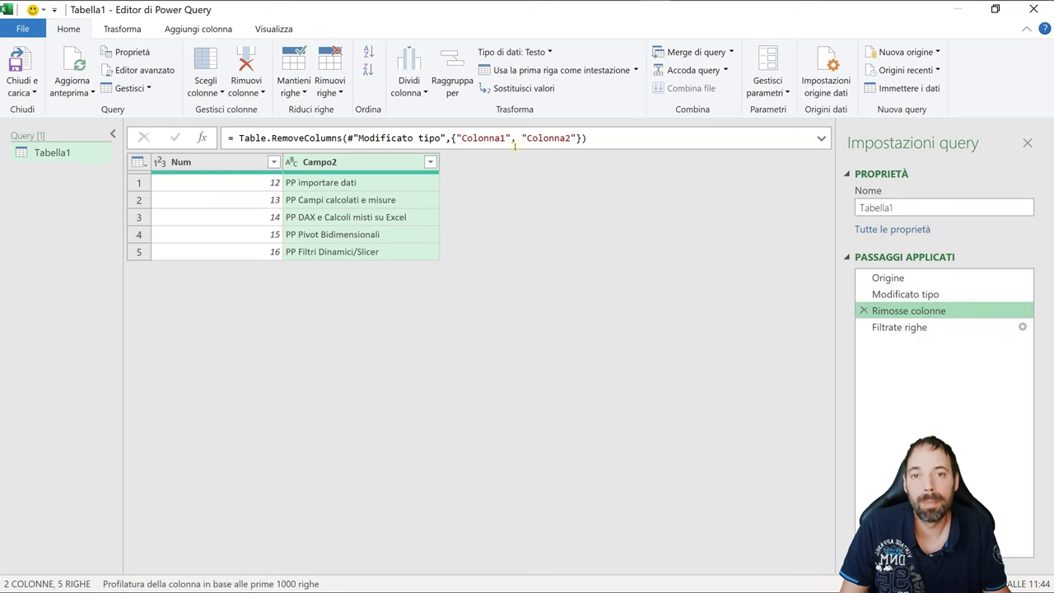
click(270, 33)
click(520, 97)
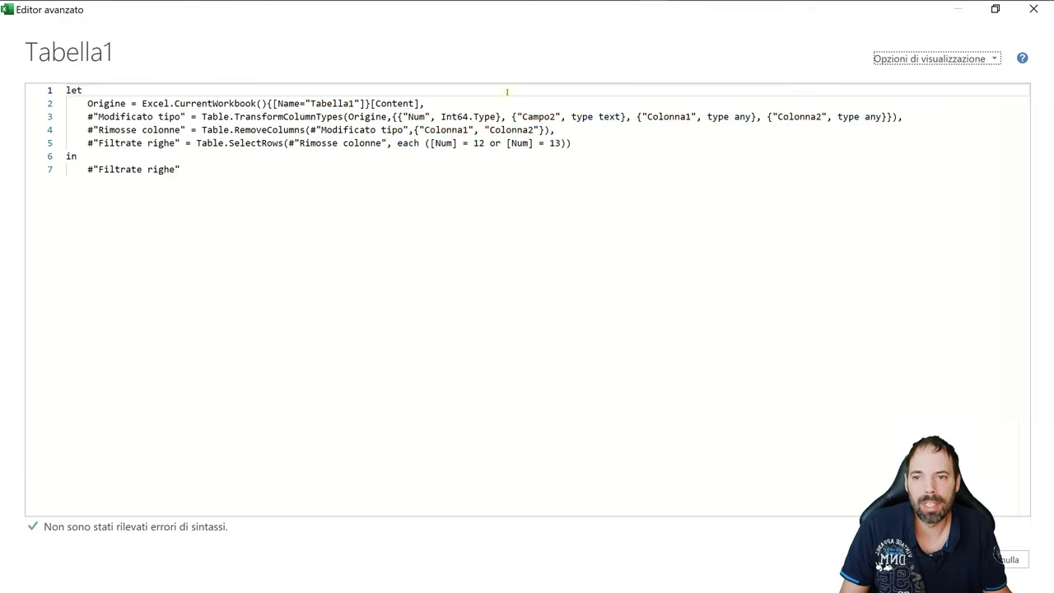
key(ctrl+a)
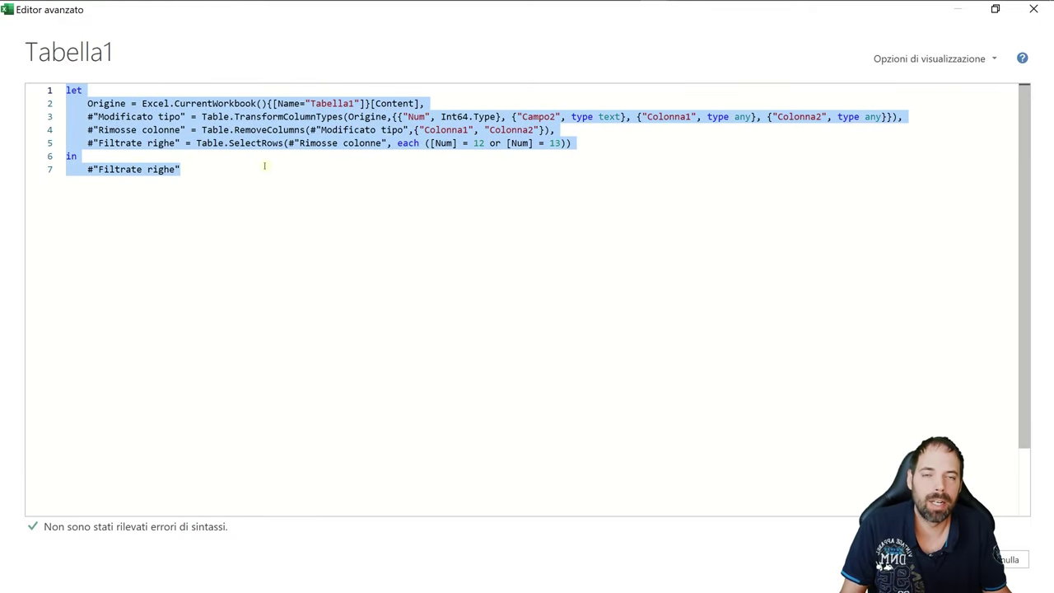
click(283, 185)
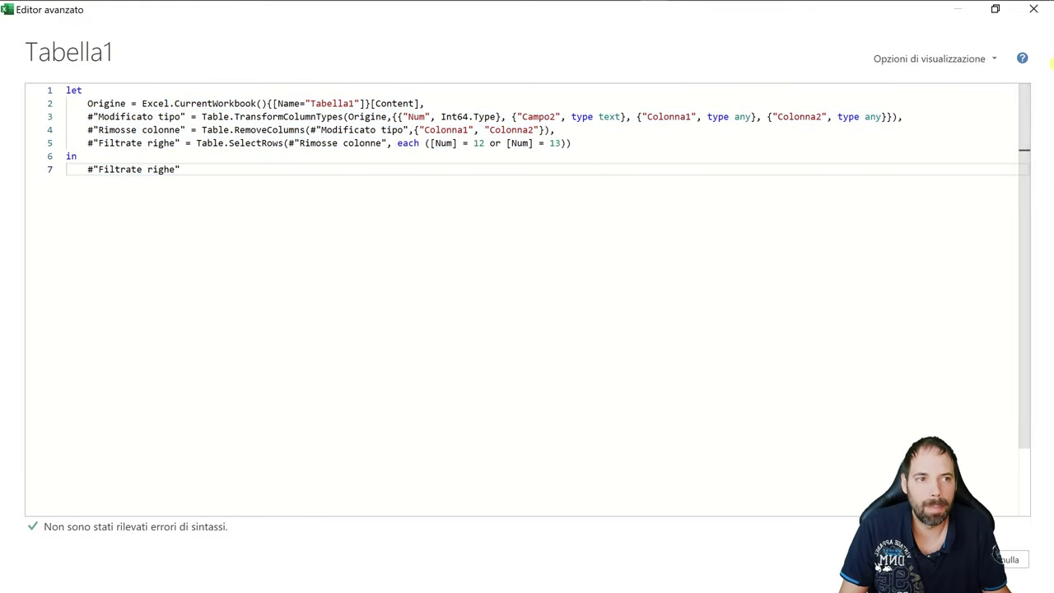
click(1033, 10)
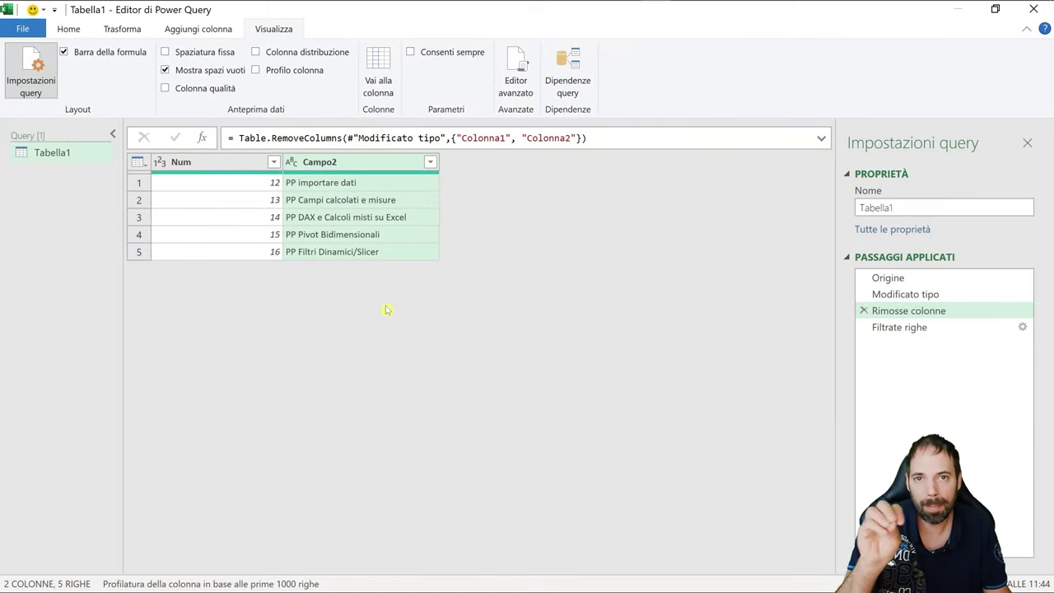
click(64, 30)
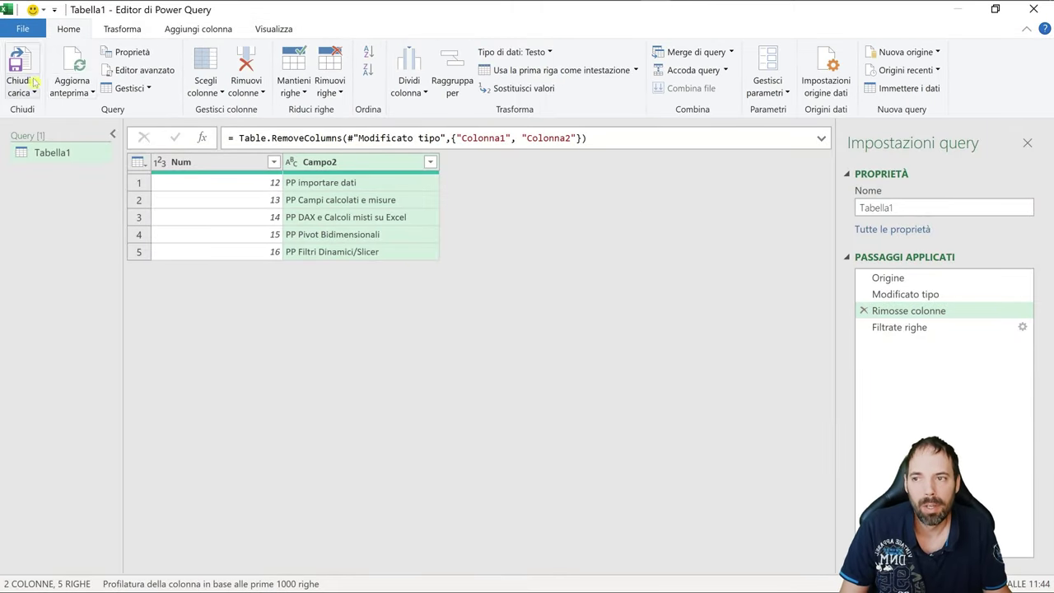
Close the Power Query editor choosing Rimuovi to discard changes, then show the Dati ribbon.
click(1034, 9)
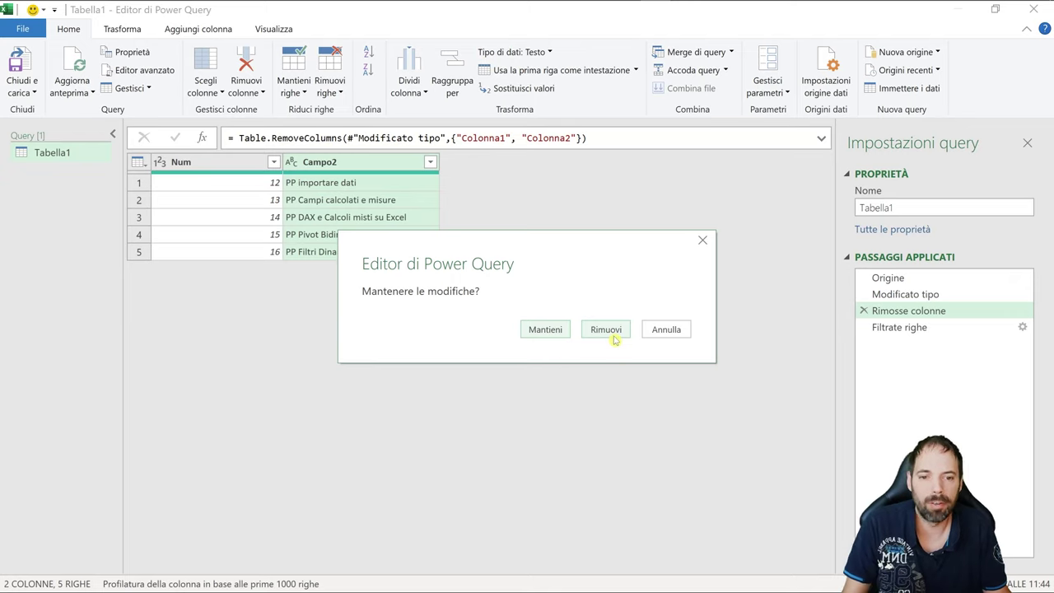
click(613, 340)
click(233, 236)
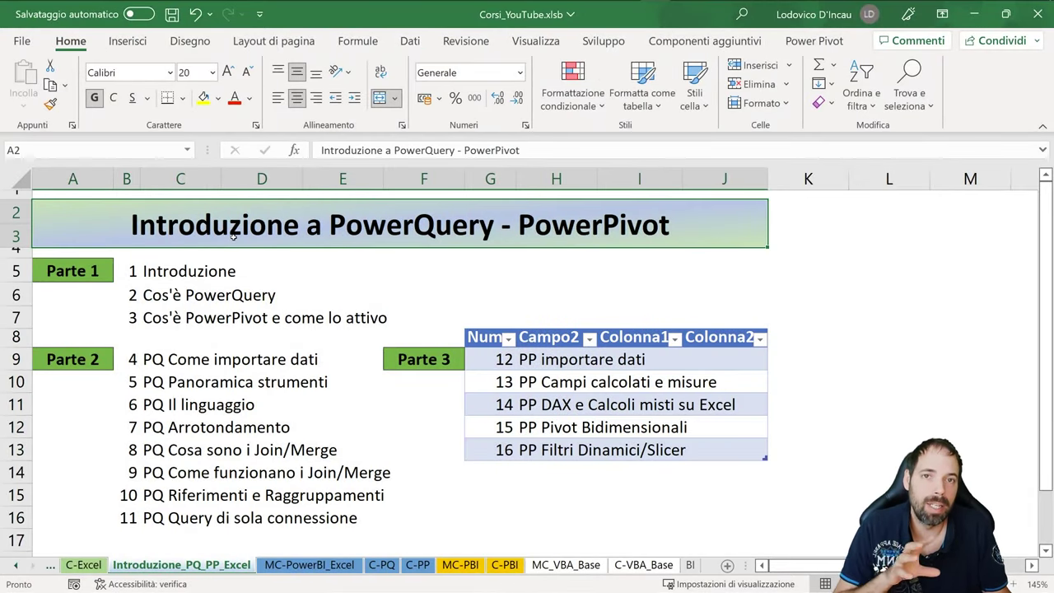
click(409, 40)
Open Impostazioni origine dati, compare current-workbook and global permissions, and select dsn=SQL Server Generale.
click(35, 116)
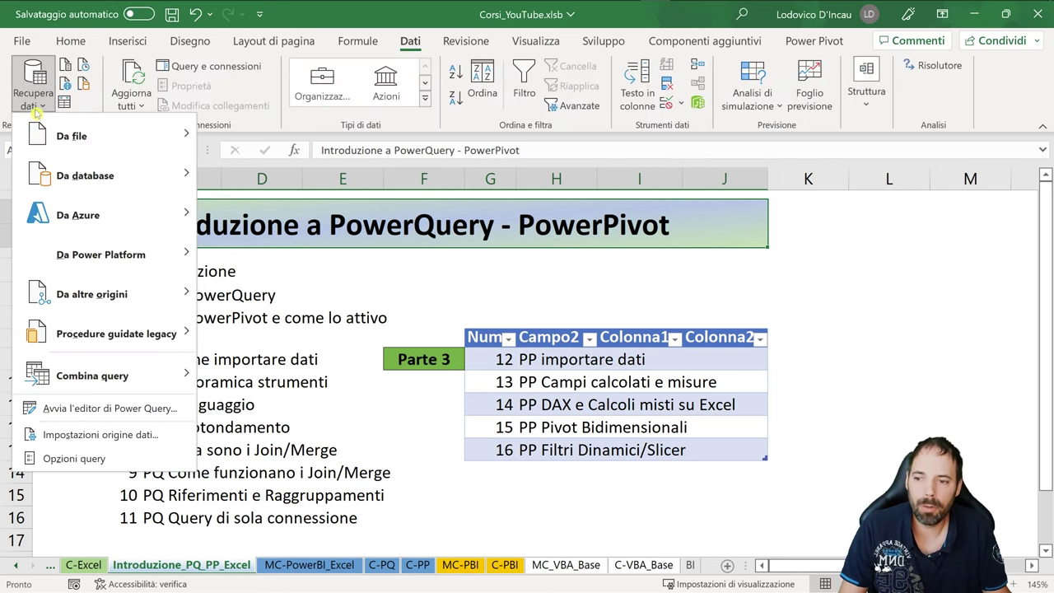
click(124, 435)
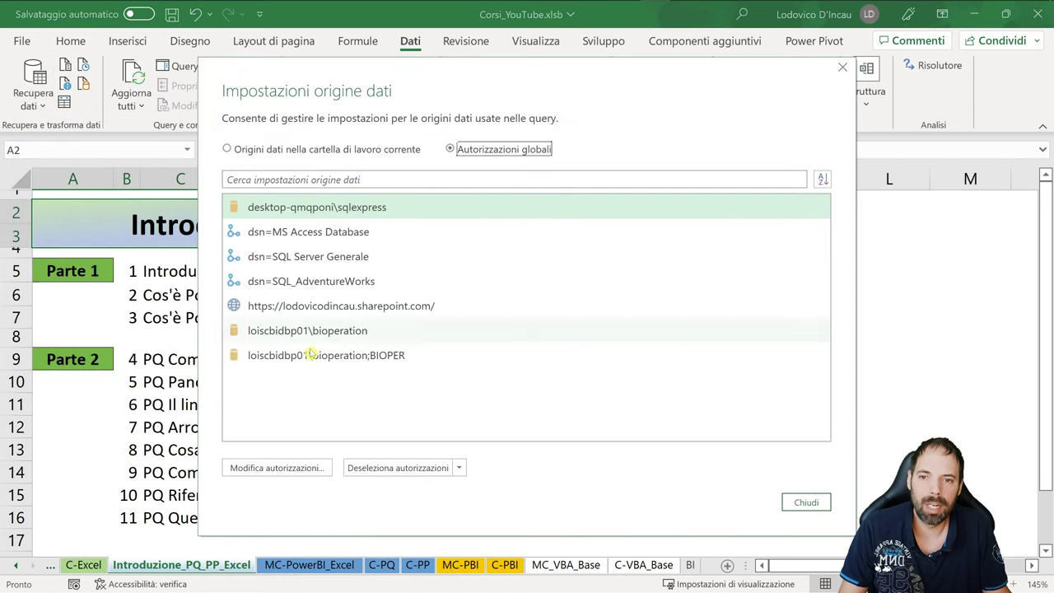
click(362, 149)
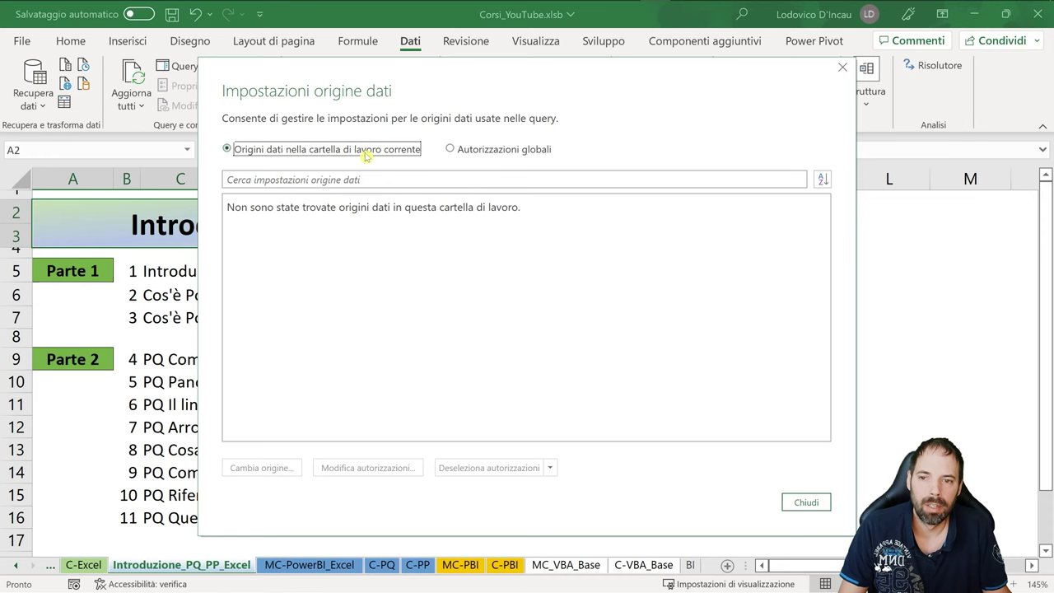
click(506, 150)
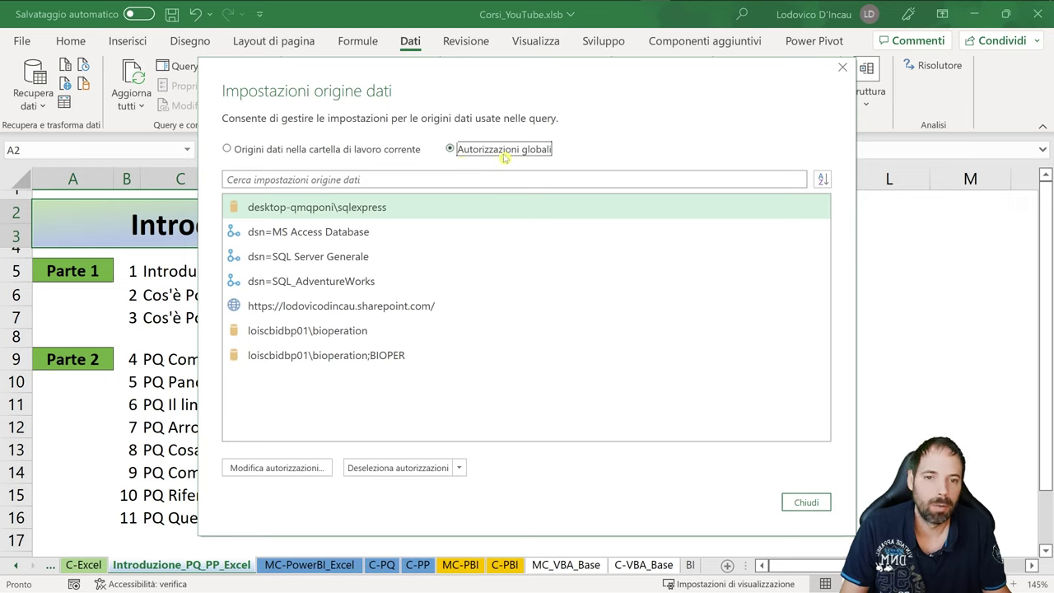
click(372, 156)
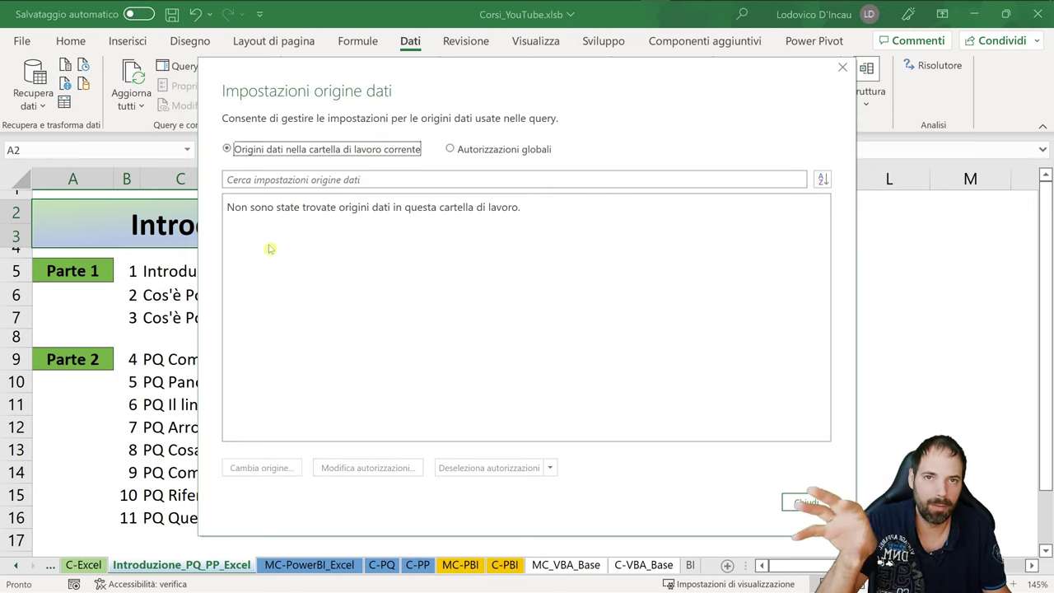
click(487, 150)
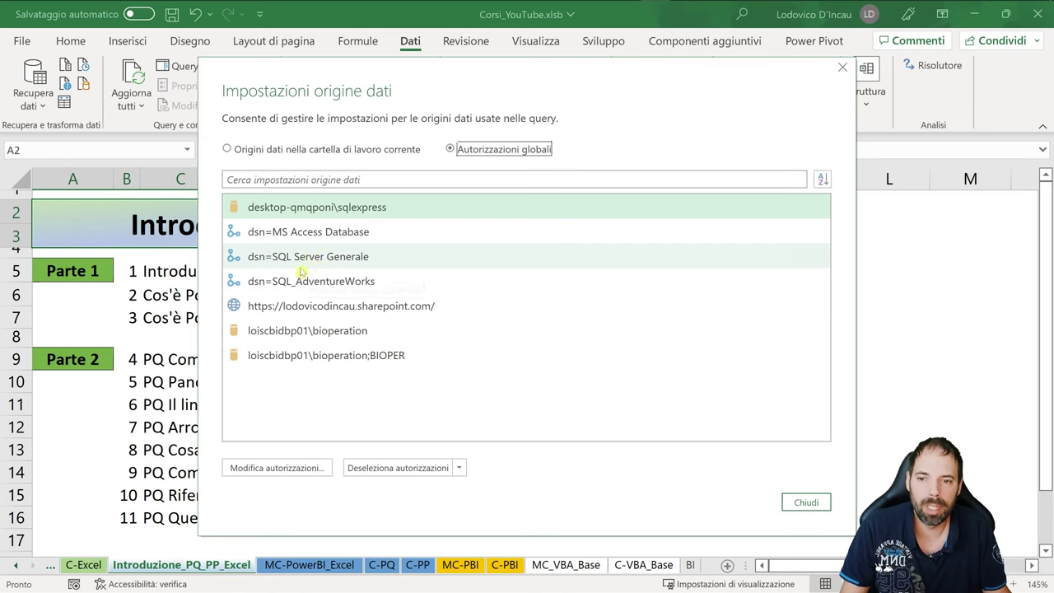
click(309, 234)
click(292, 255)
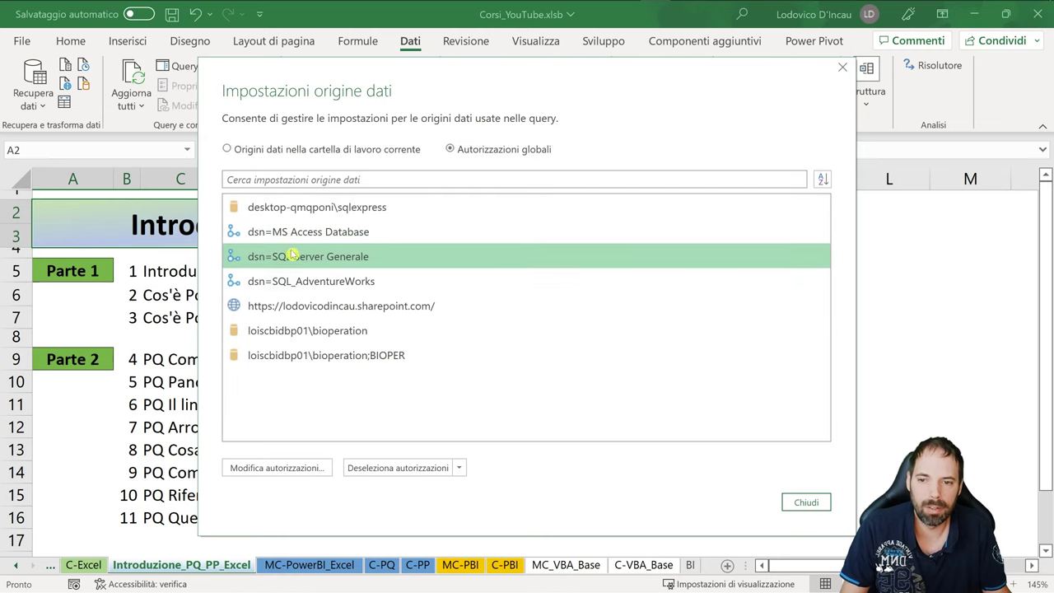
Cancel the Modifica autorizzazioni dialog for SQL Server Generale and close Data Source Settings.
click(298, 471)
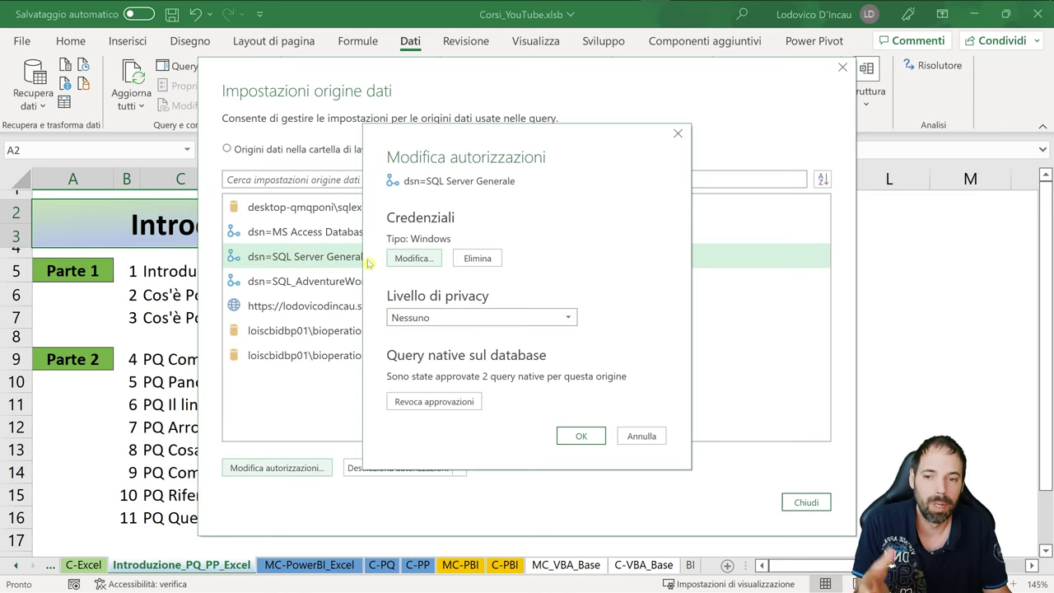
click(640, 436)
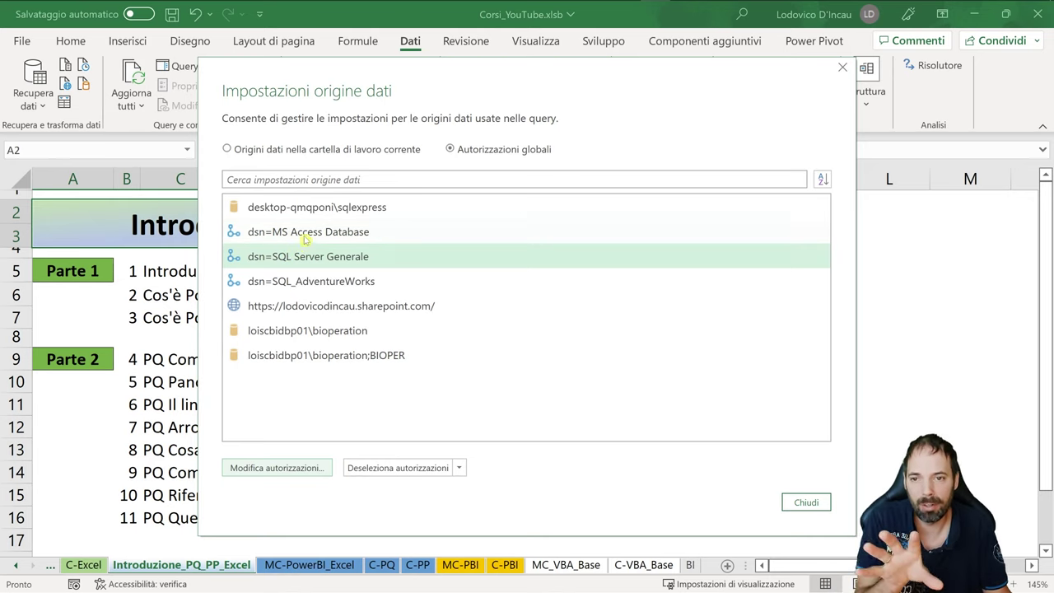
drag(399, 92, 372, 65)
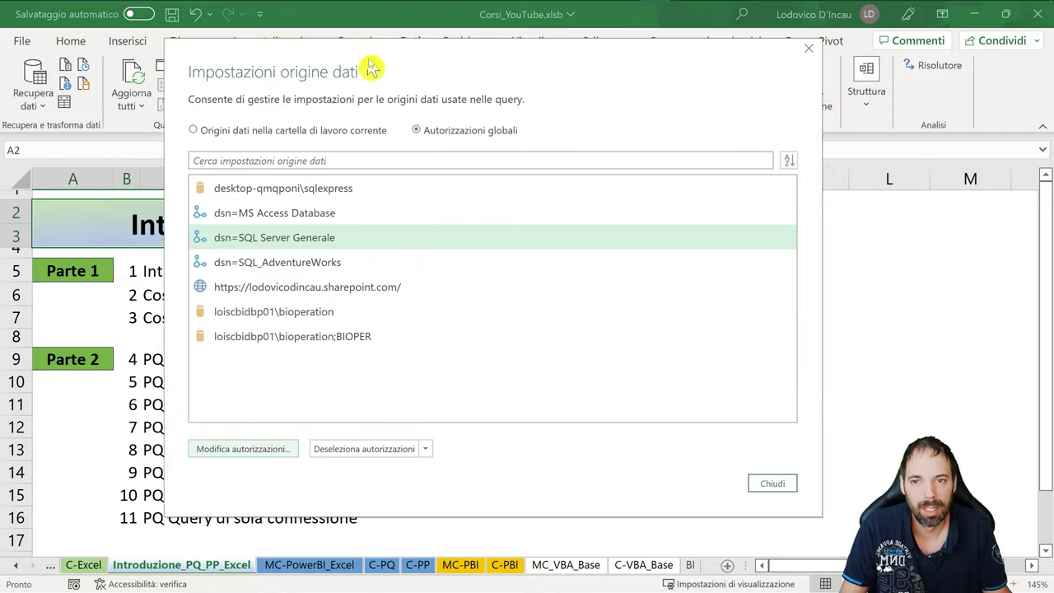
click(795, 482)
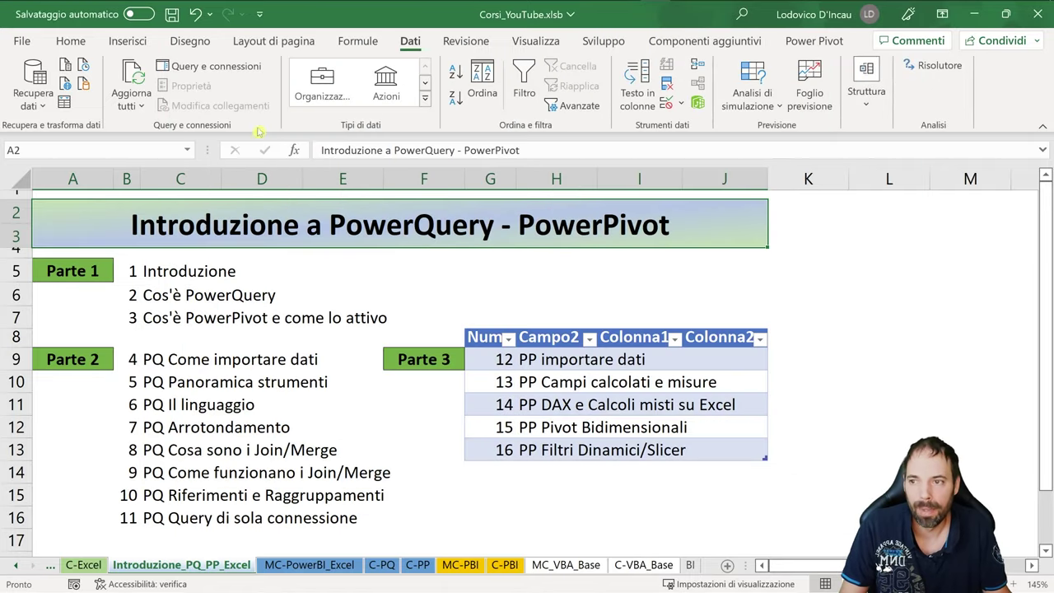
Open Opzioni query from Recupera dati and show the global Caricamento dati page.
click(33, 87)
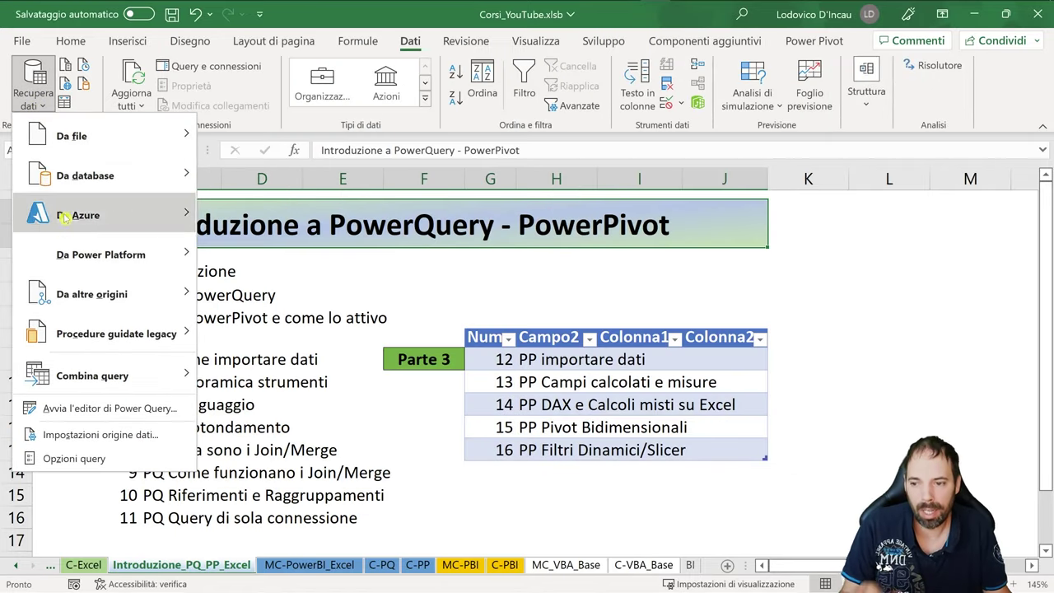
click(57, 461)
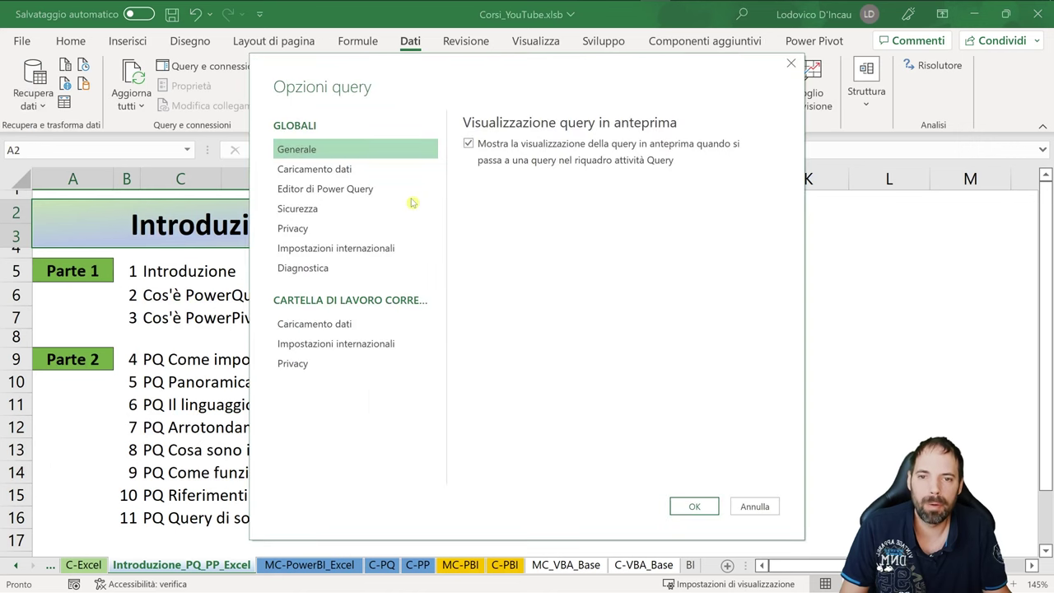
drag(498, 74, 503, 53)
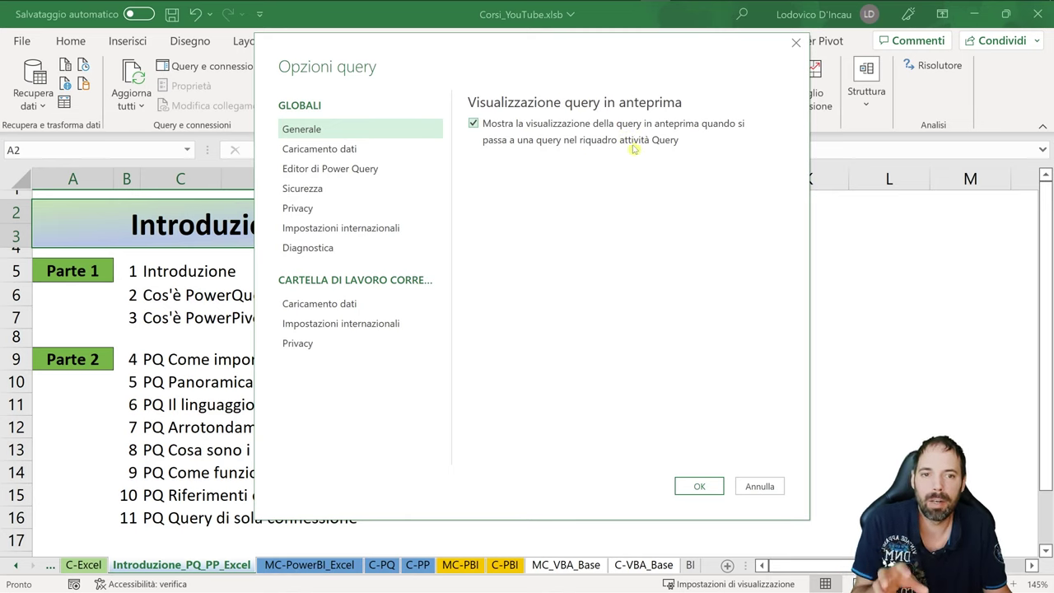
click(354, 148)
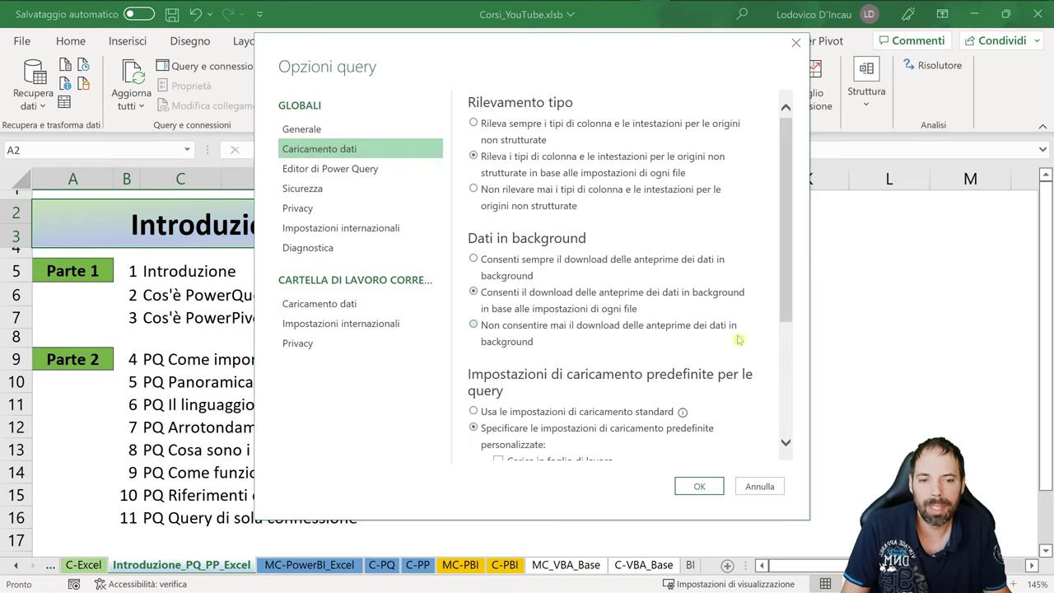
click(477, 327)
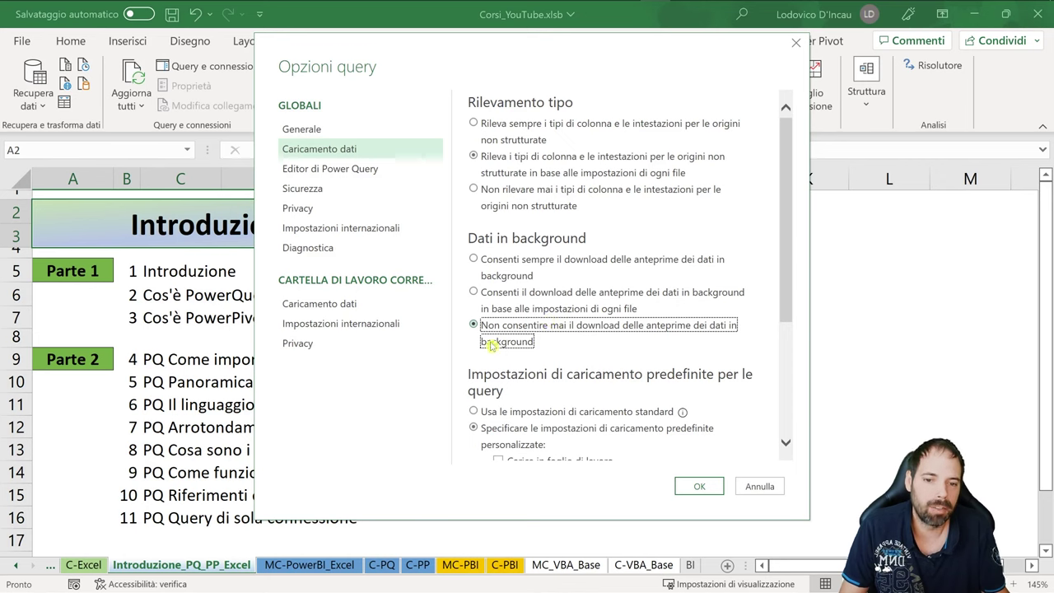
click(525, 308)
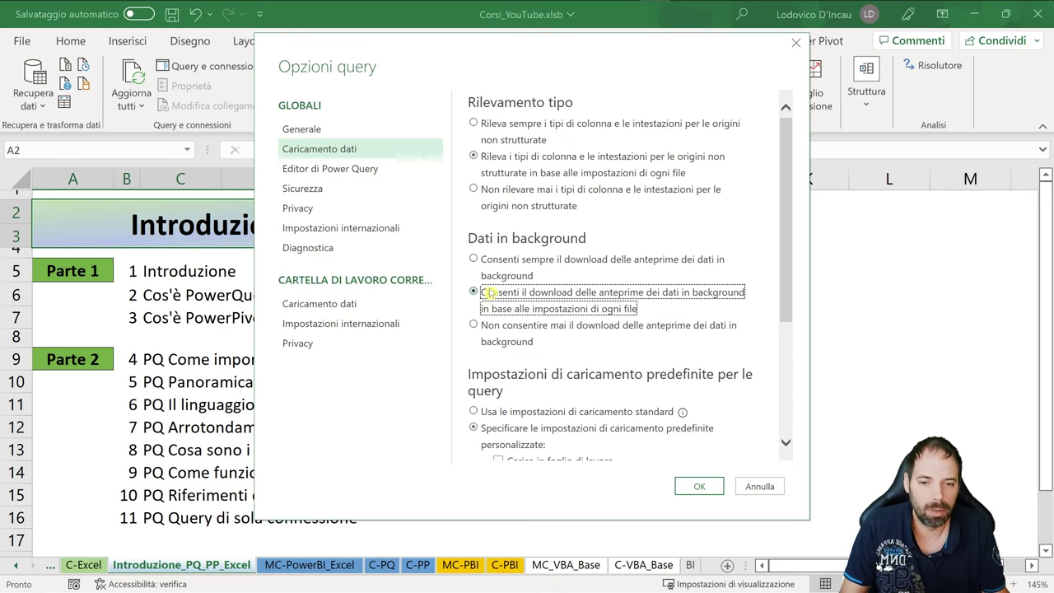
scroll(582, 340, down, 4)
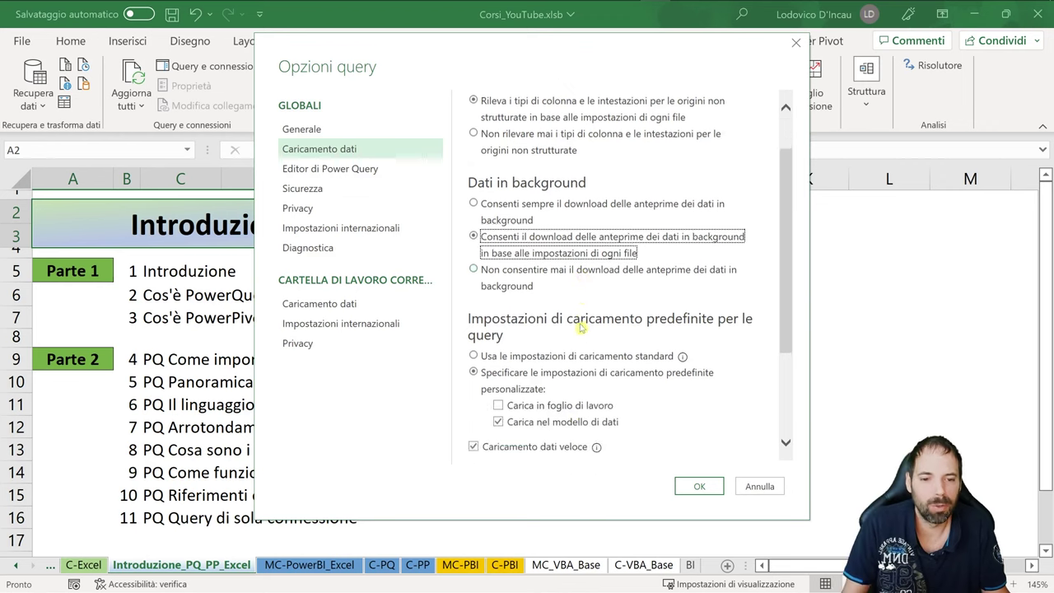
scroll(667, 306, down, 1)
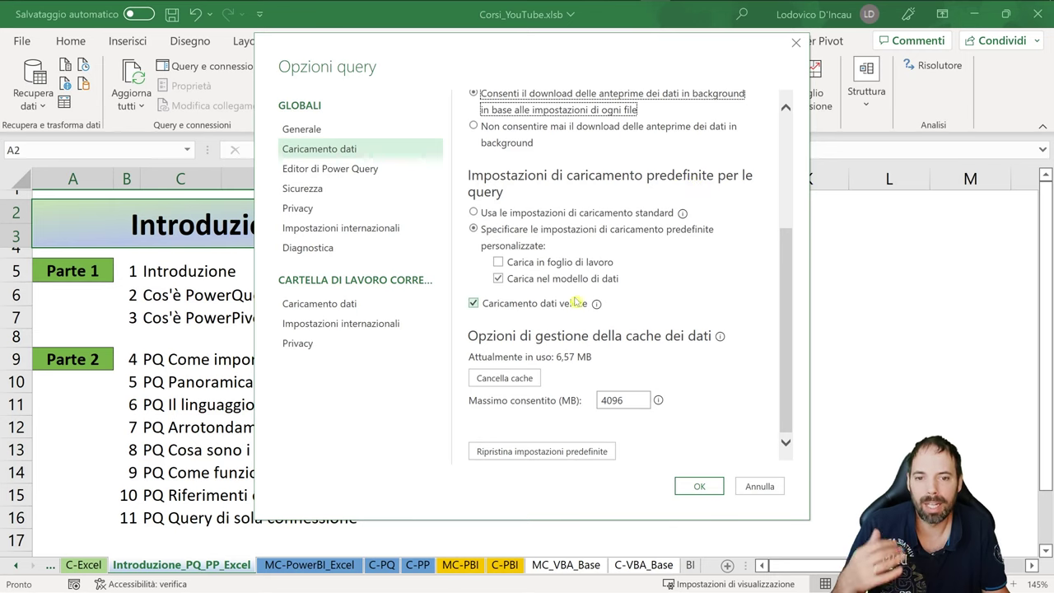
click(542, 283)
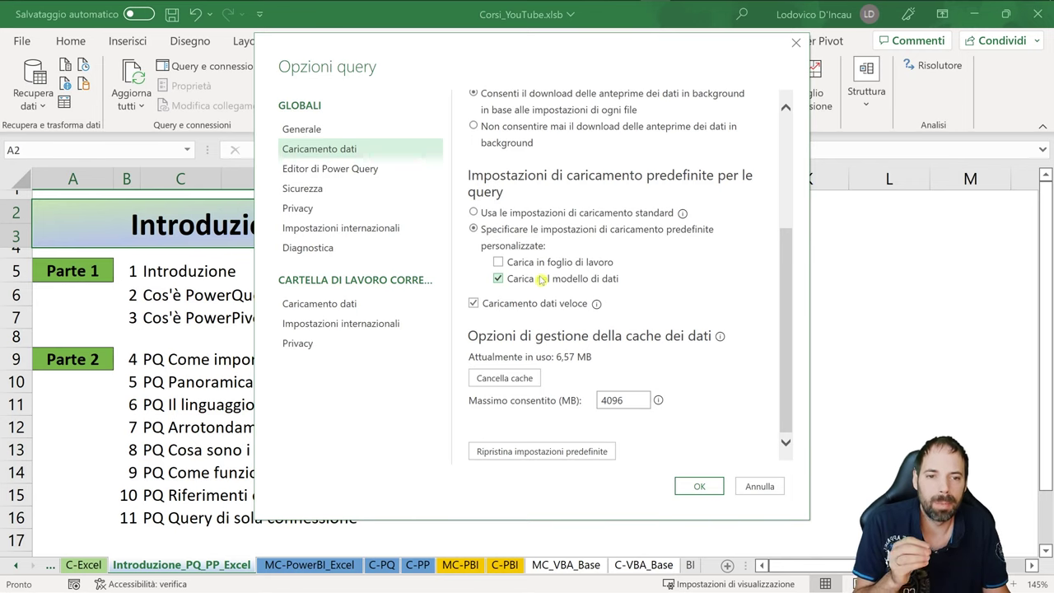
click(543, 269)
click(532, 285)
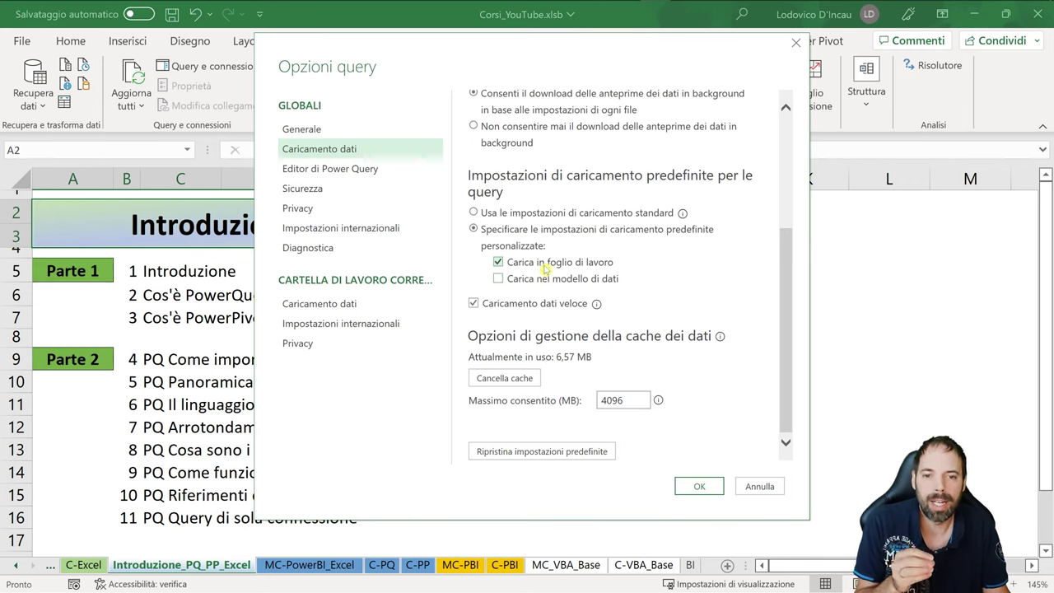
click(562, 282)
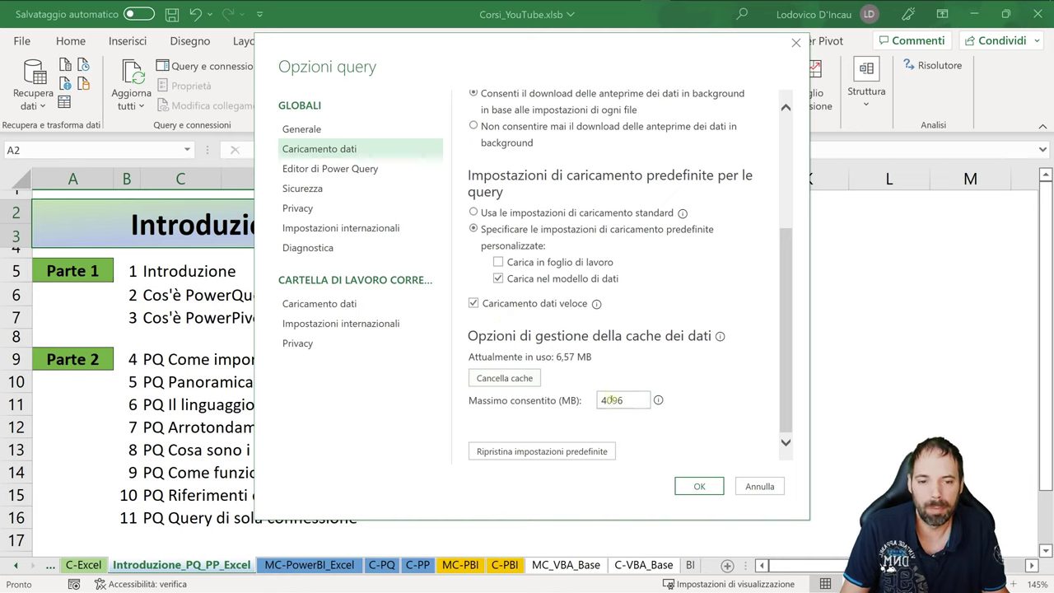
Review the Editor di Power Query and Sicurezza pages, leaving the web preview warning at Nessuno, then view Privacy.
click(295, 168)
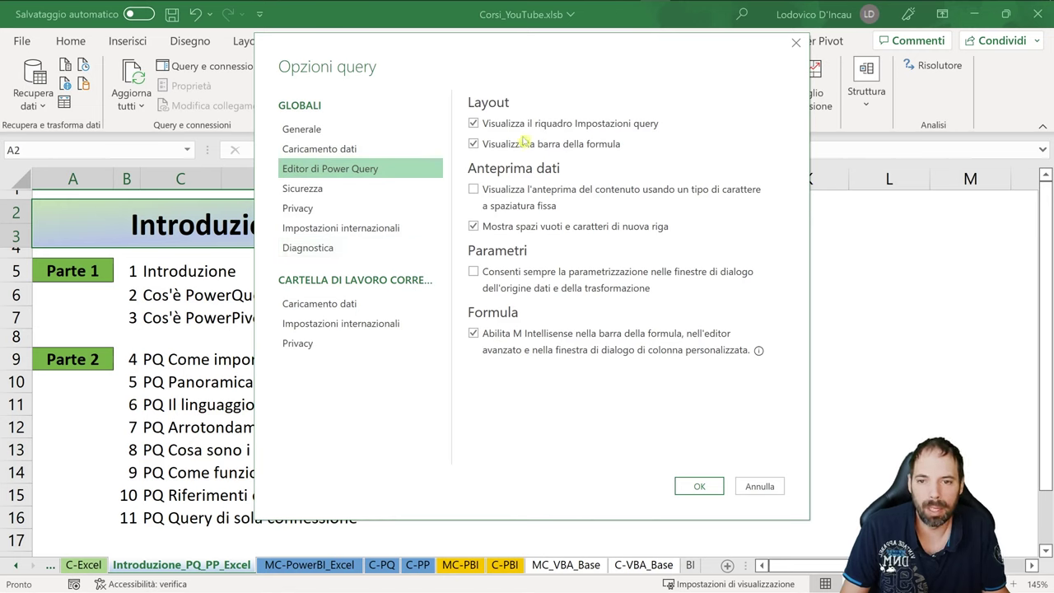
click(316, 191)
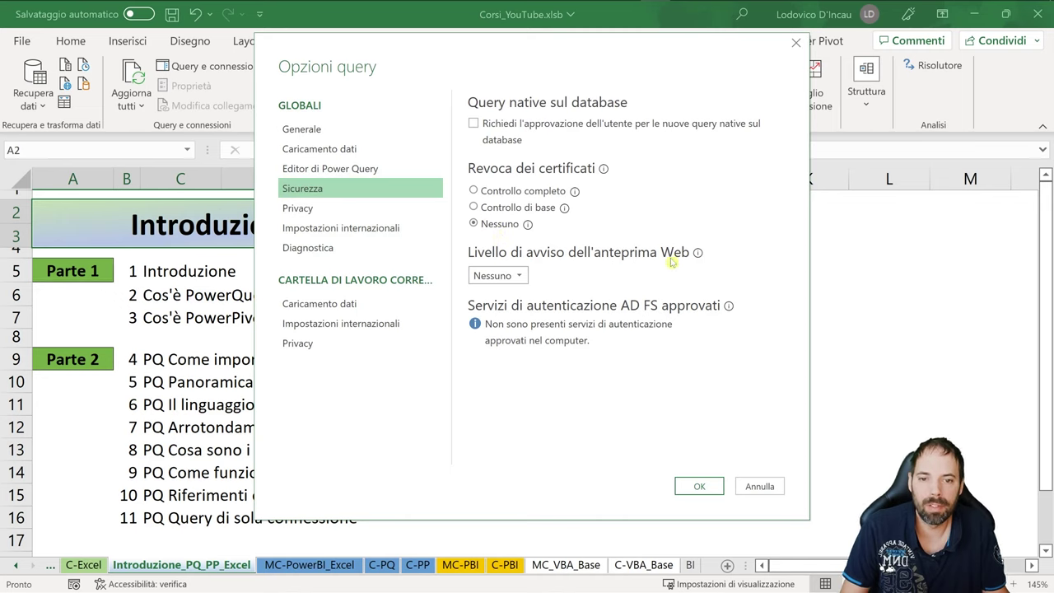
click(494, 277)
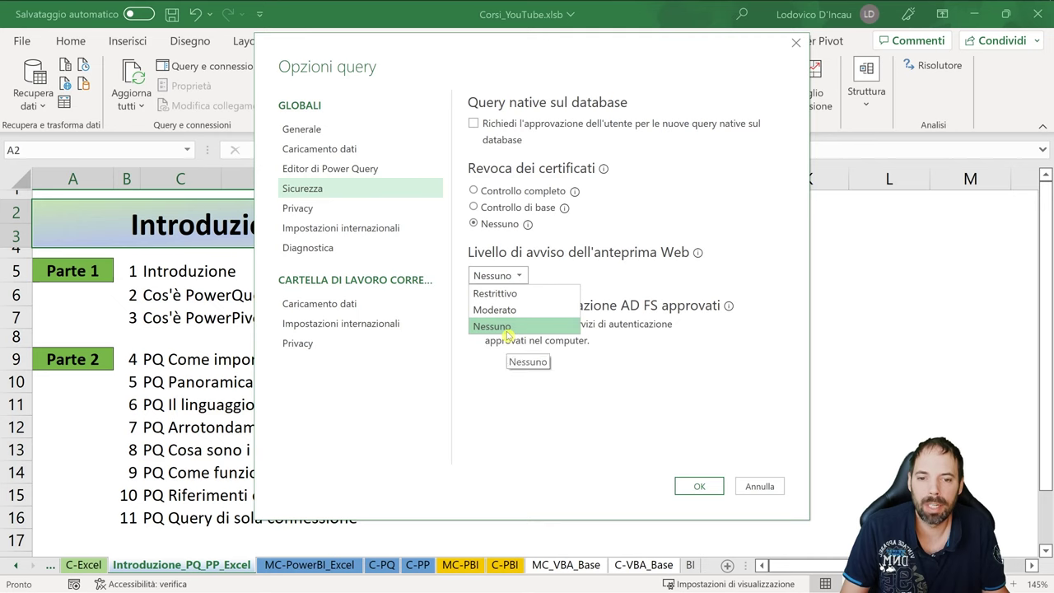
click(736, 238)
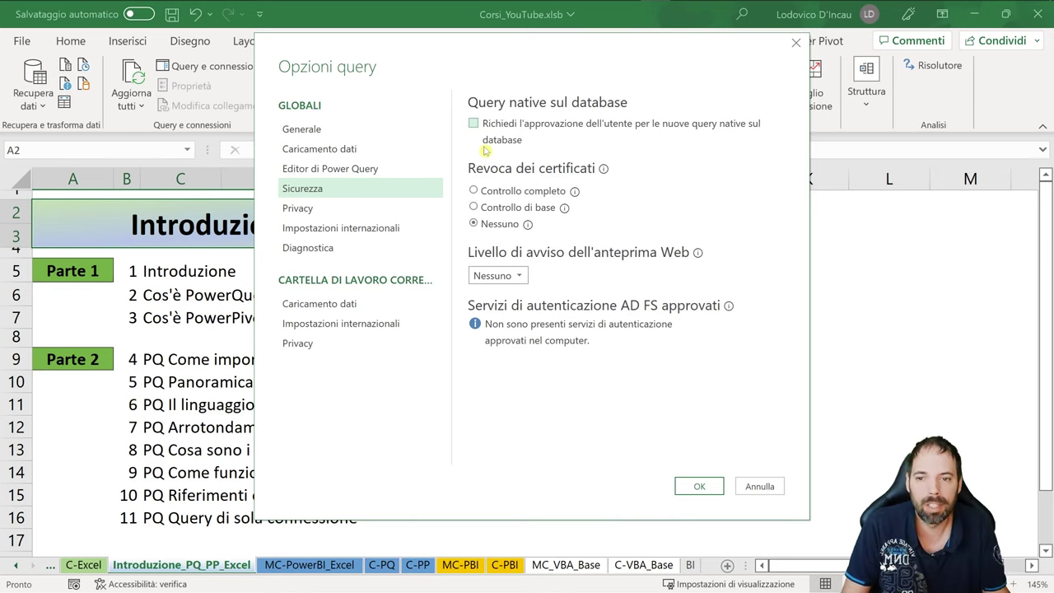
click(312, 209)
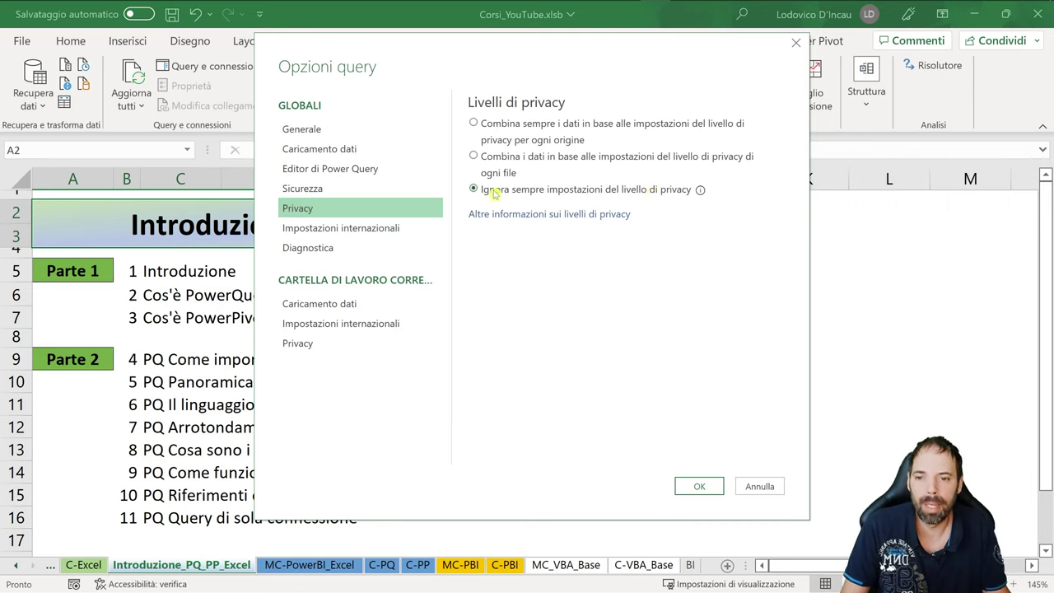
click(345, 228)
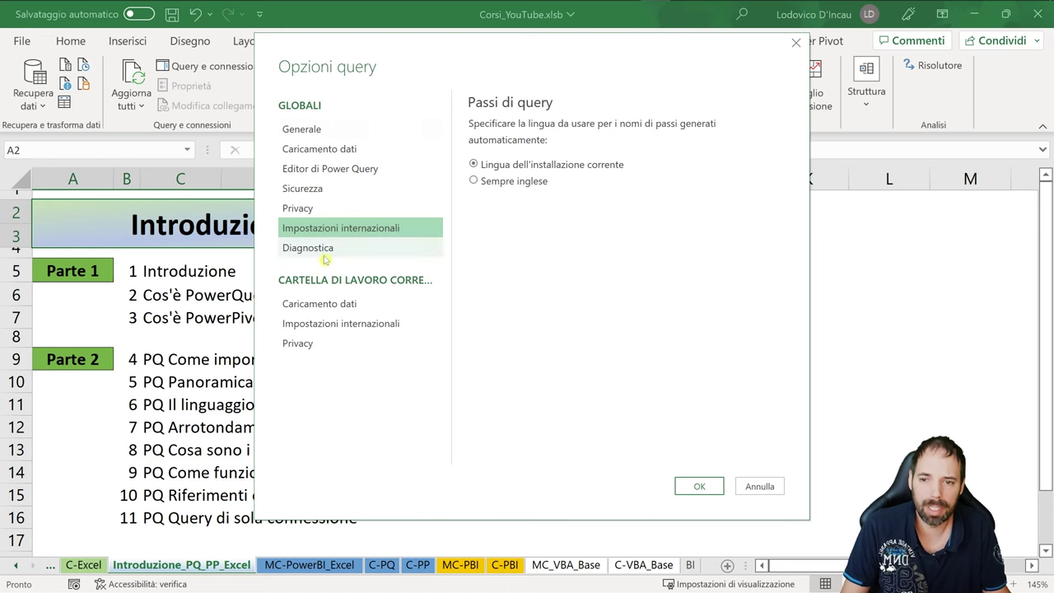
click(326, 255)
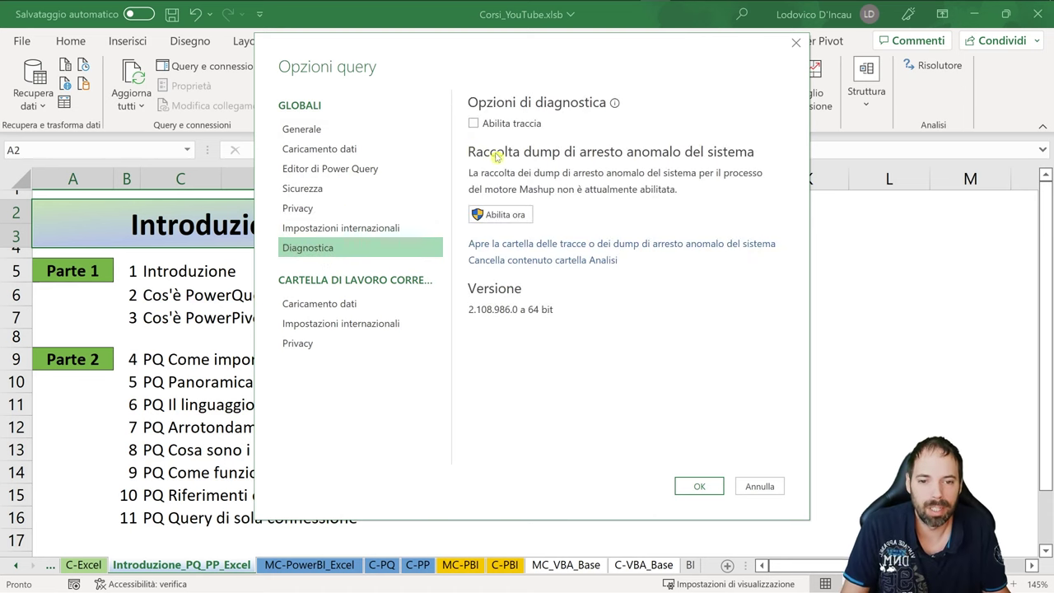
click(324, 306)
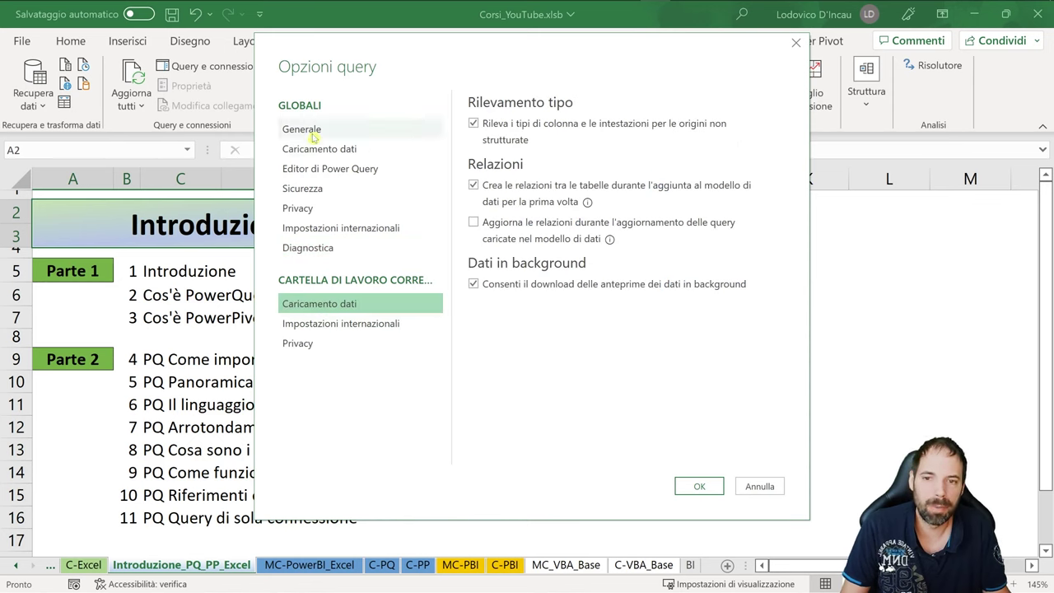
click(333, 328)
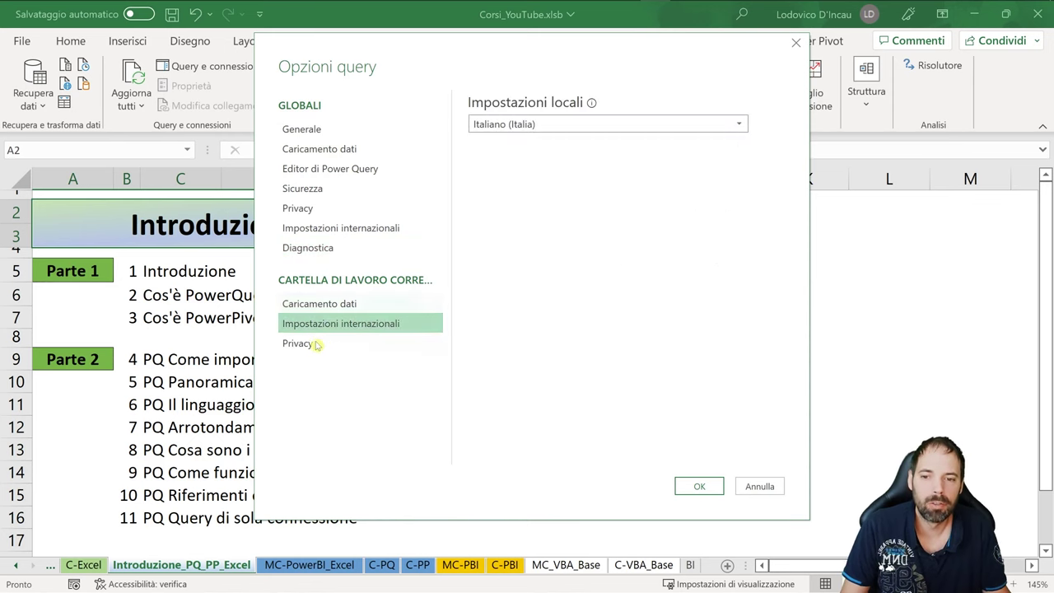
click(315, 344)
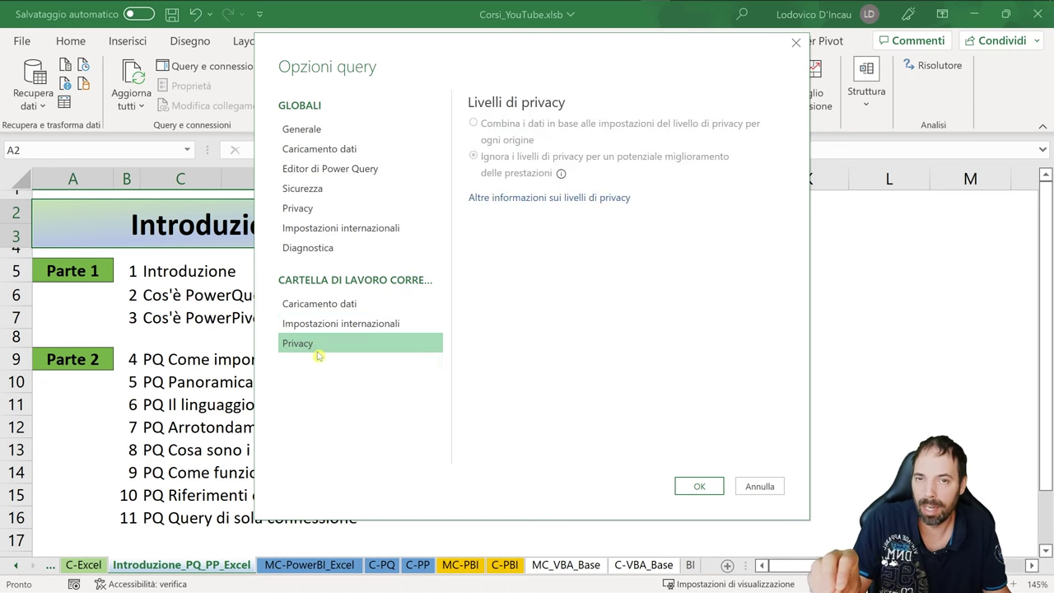
click(327, 306)
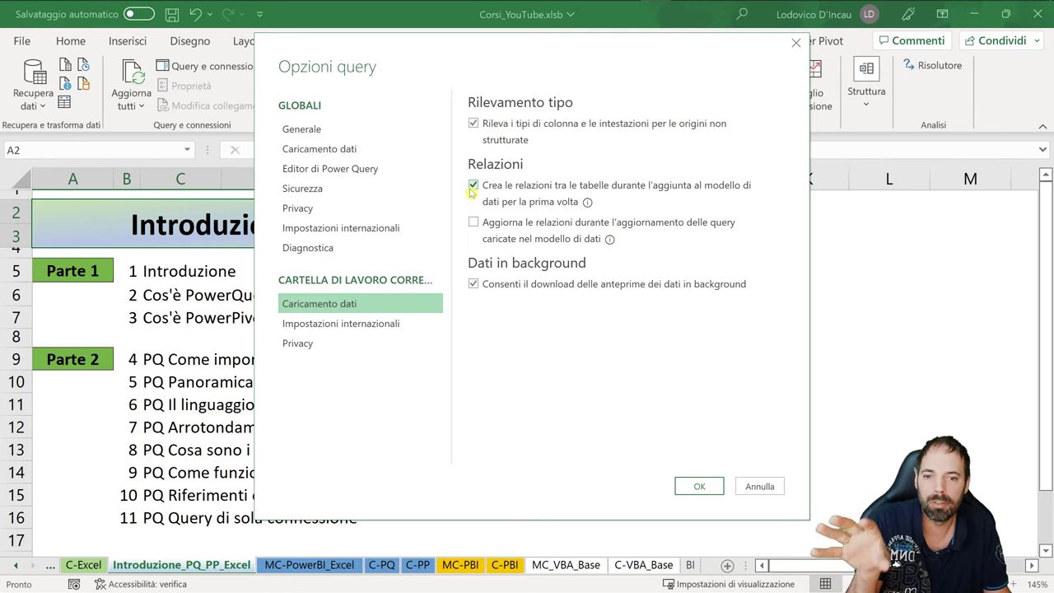
click(557, 330)
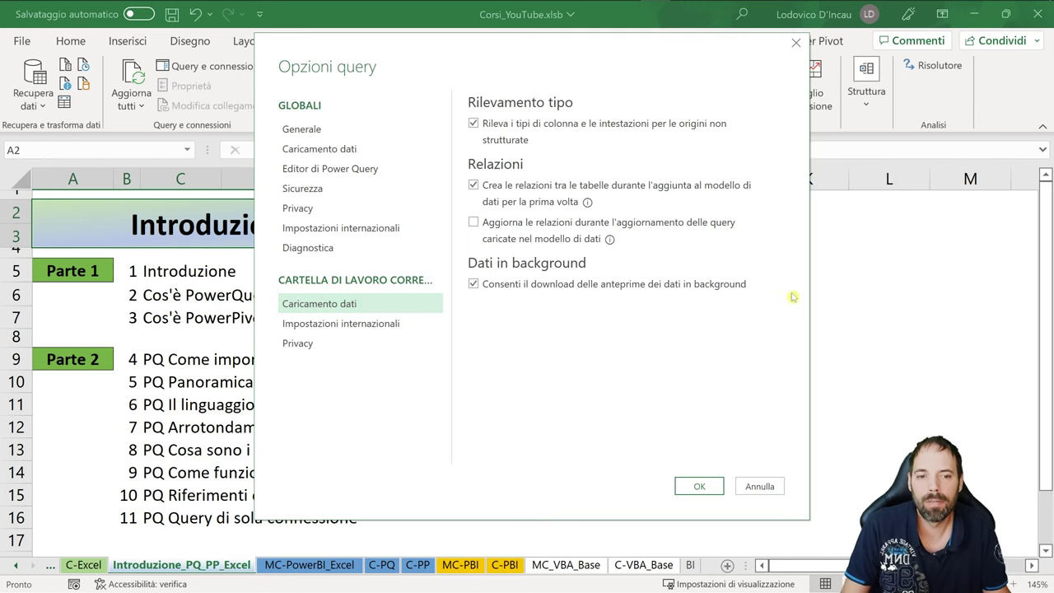
click(473, 284)
click(342, 149)
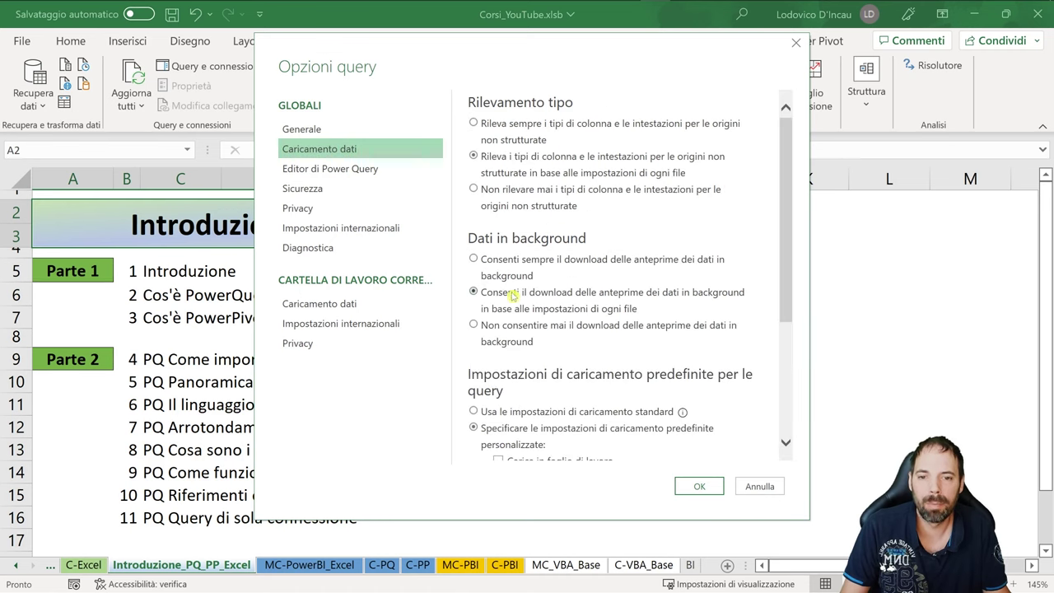
click(314, 304)
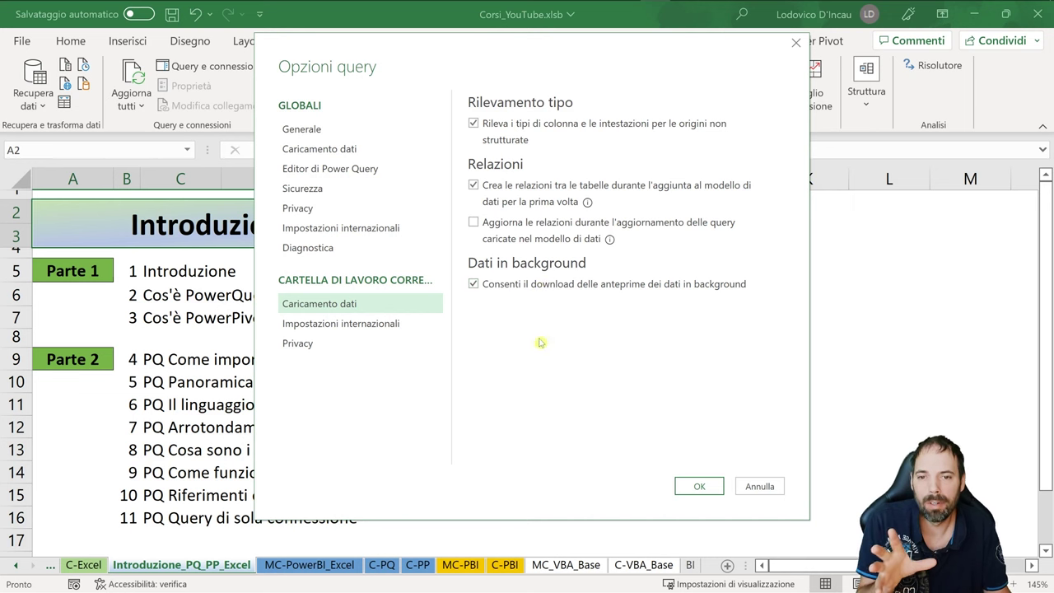
click(328, 151)
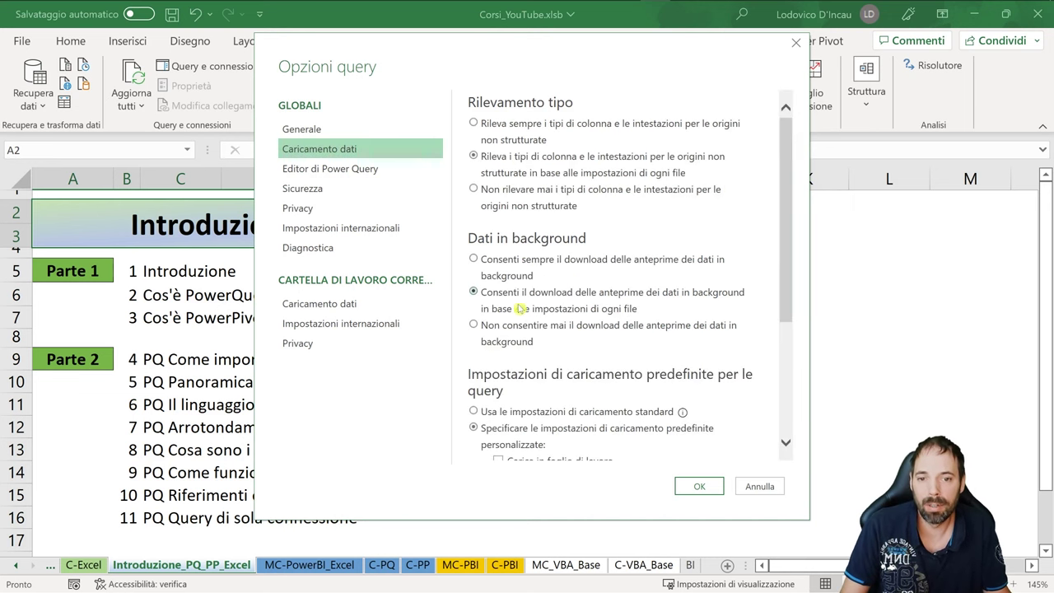
click(309, 188)
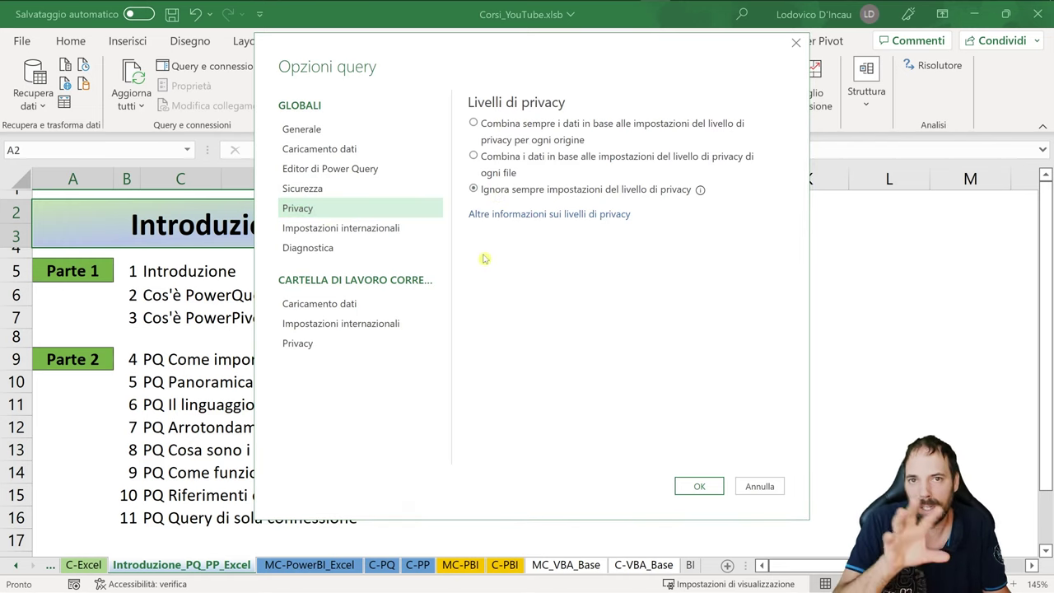
Dismiss the Opzioni query dialog with Annulla, saving nothing.
click(775, 489)
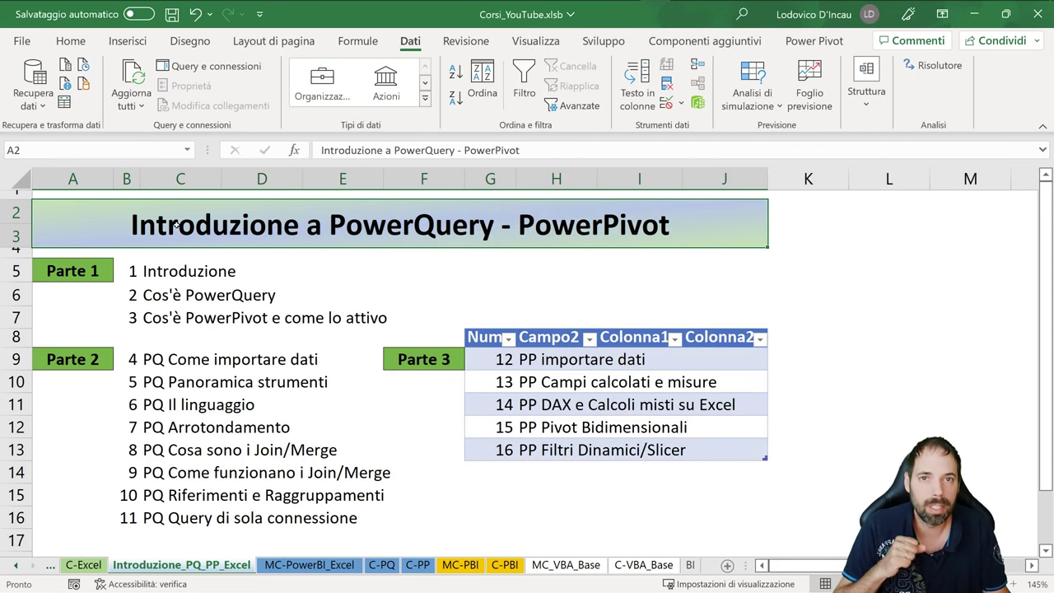